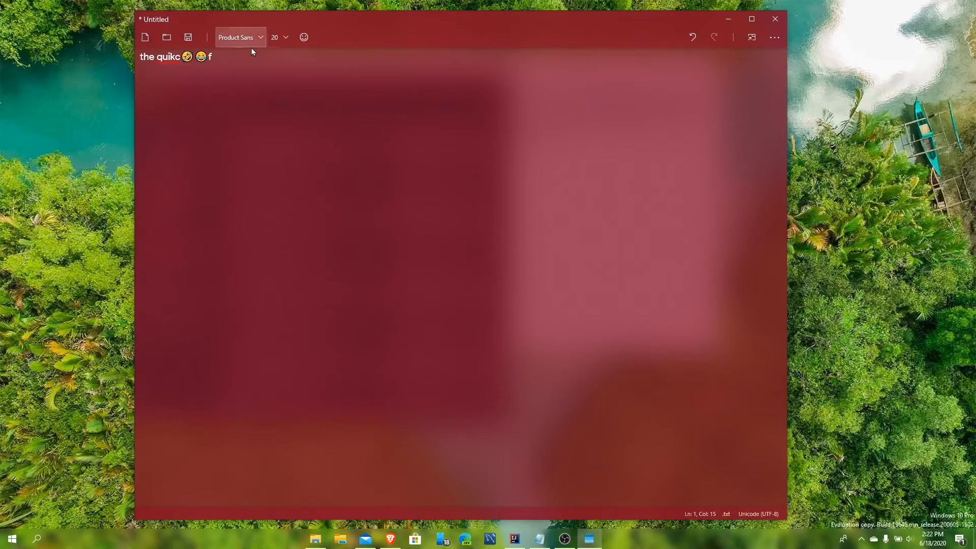
# Open the emoji picker, look over the available emoji, and close it without inserting any
pyautogui.click(303, 39)
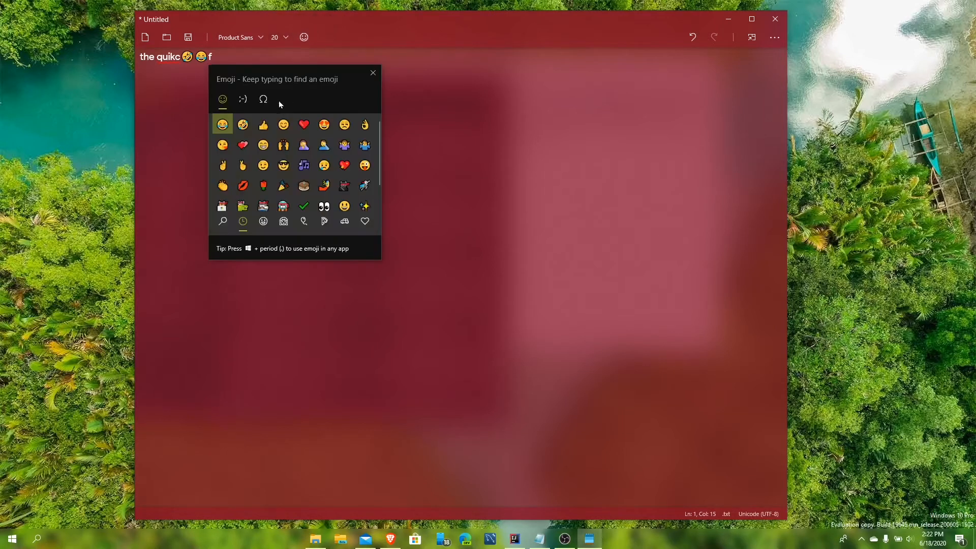
pyautogui.click(373, 77)
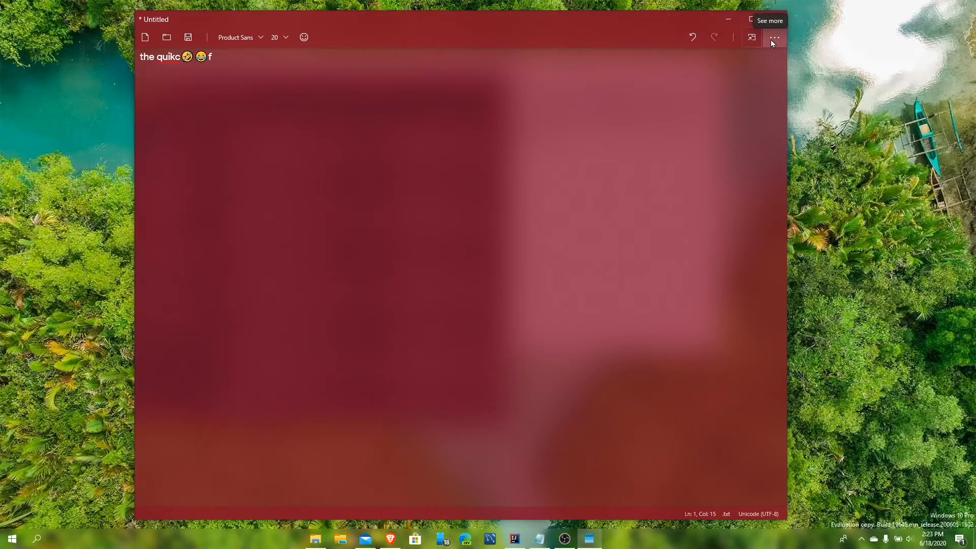
# Try the note as a compact overlay above a maximized Notepad window, and return it to its normal window
pyautogui.click(751, 37)
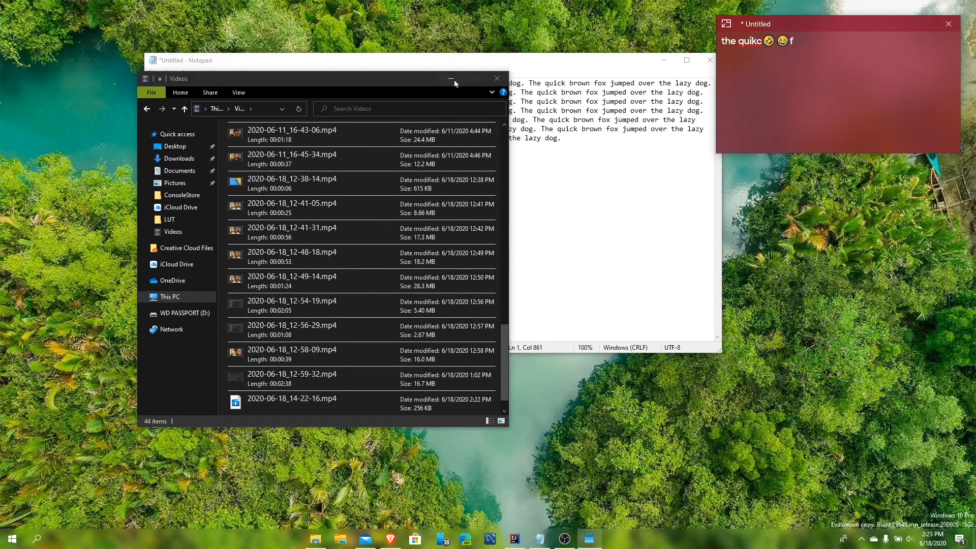
pyautogui.click(440, 84)
pyautogui.click(685, 61)
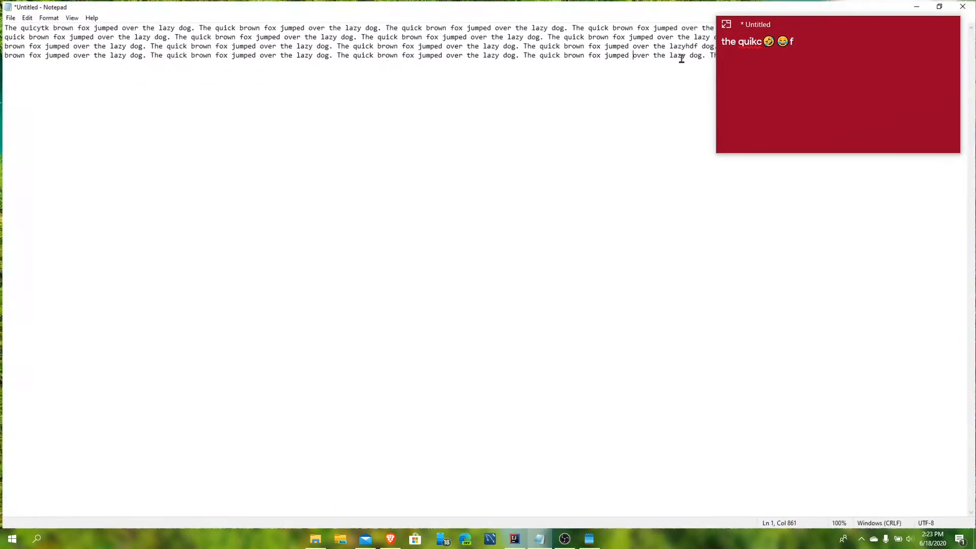
pyautogui.moveTo(670, 15); pyautogui.dragTo(379, 69)
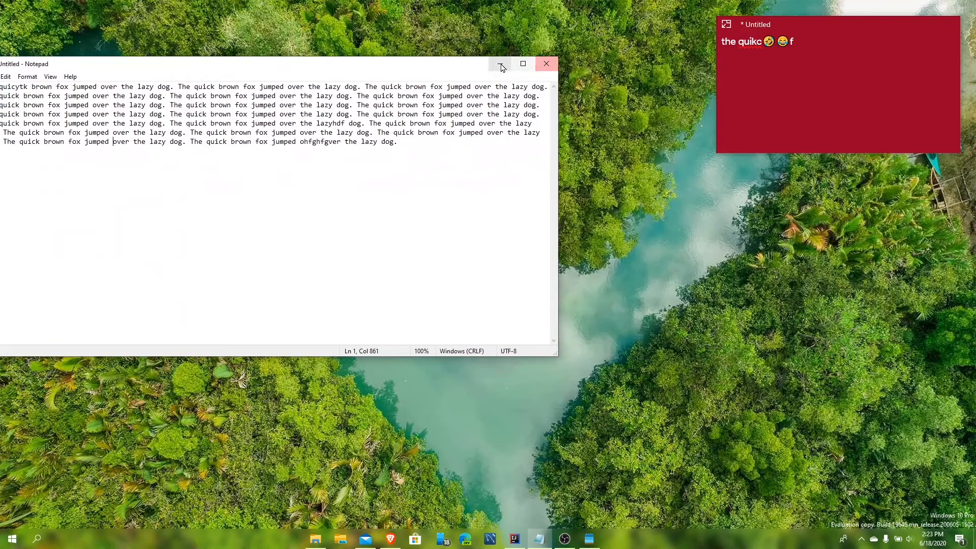
pyautogui.click(498, 64)
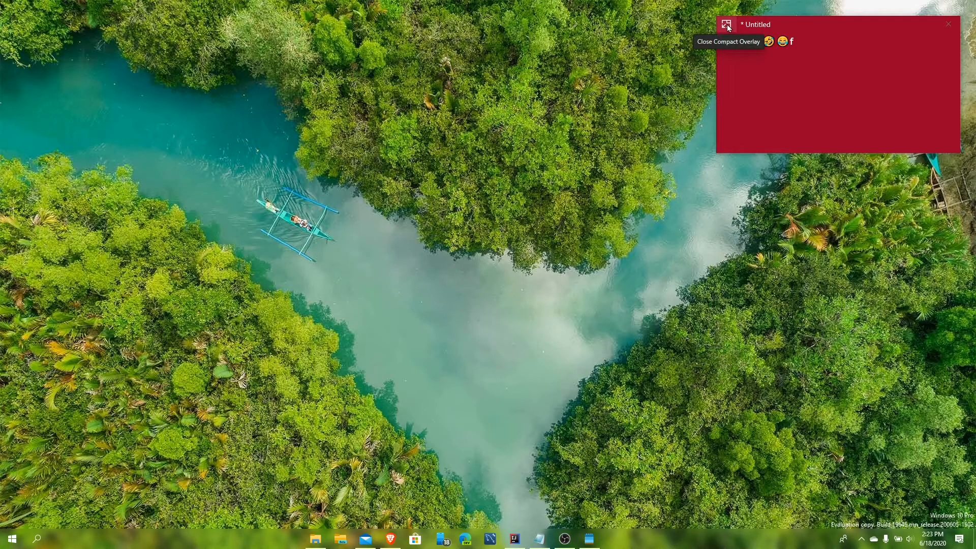
pyautogui.click(726, 25)
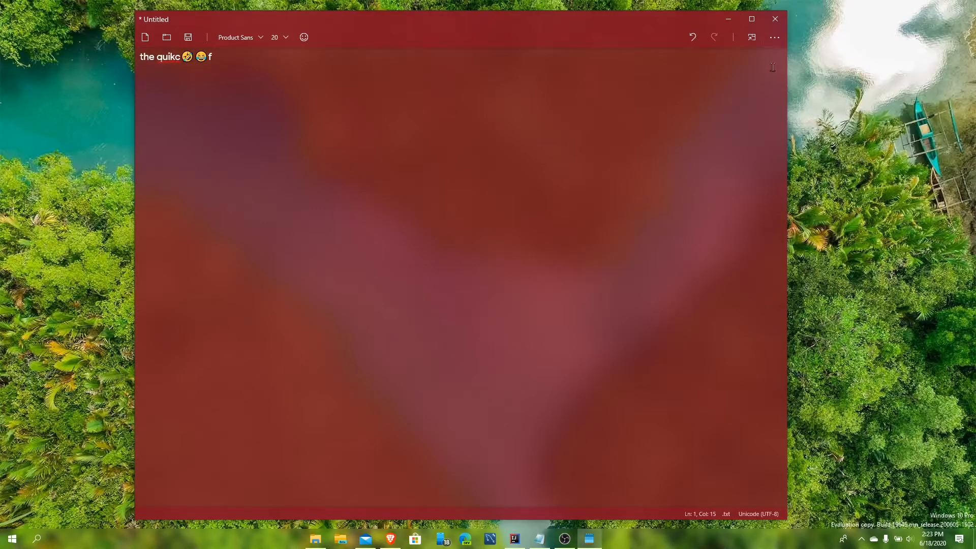
# Try Focus Mode on the untitled note and return to the default view
pyautogui.click(777, 40)
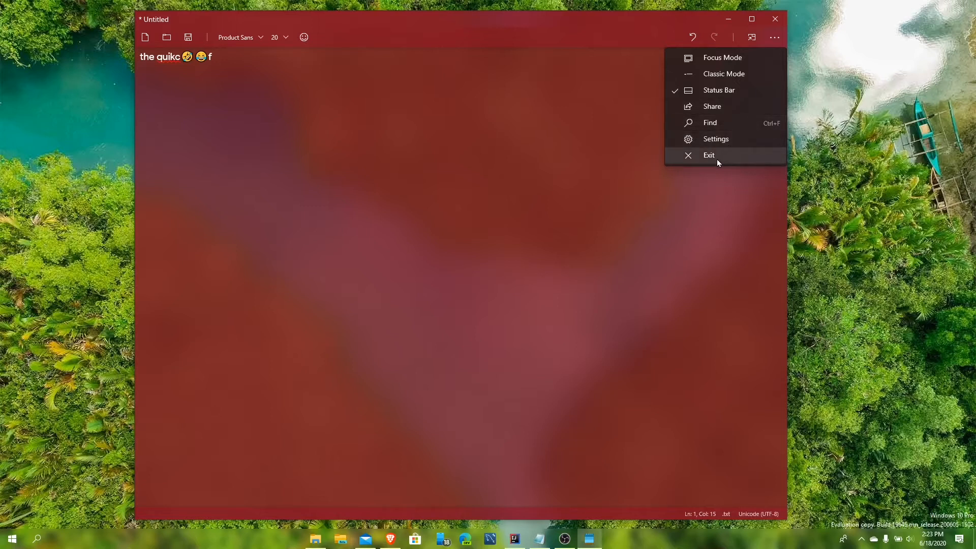
pyautogui.click(758, 57)
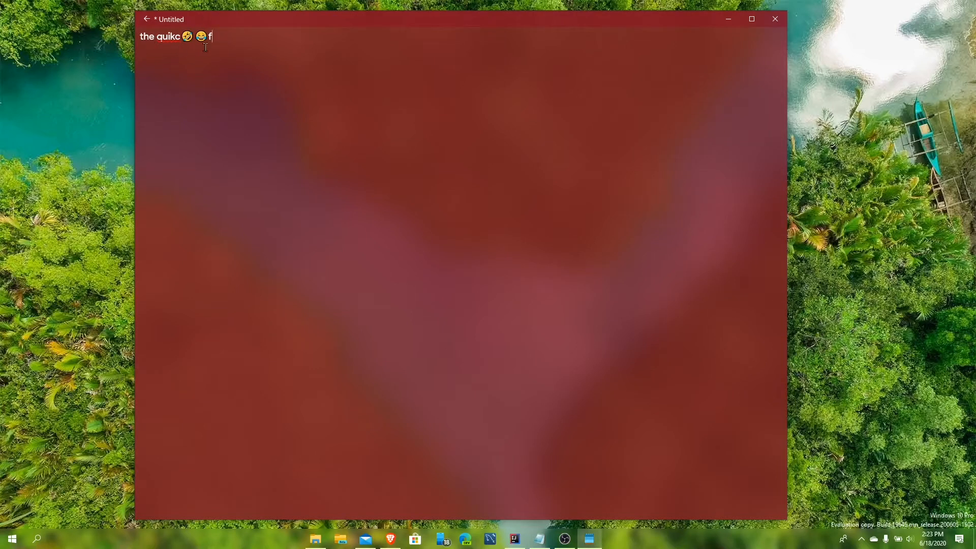
pyautogui.click(147, 23)
# Switch the editor to Classic Mode and look through its file commands and view options
pyautogui.click(776, 41)
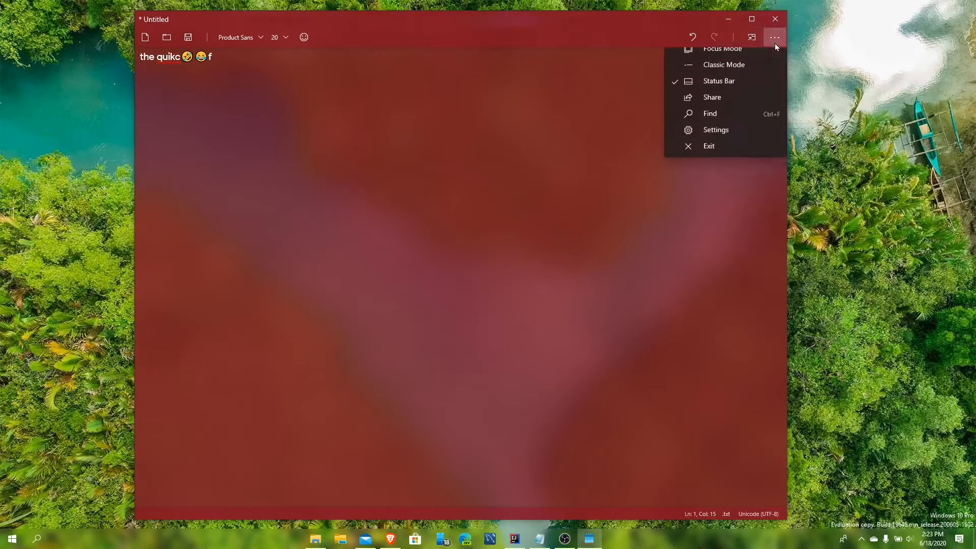
pyautogui.click(739, 76)
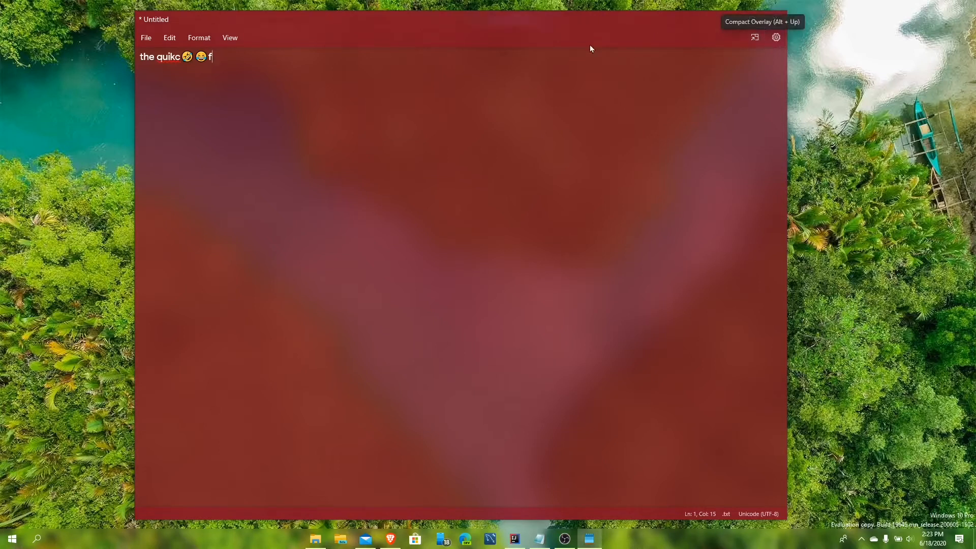
pyautogui.click(151, 44)
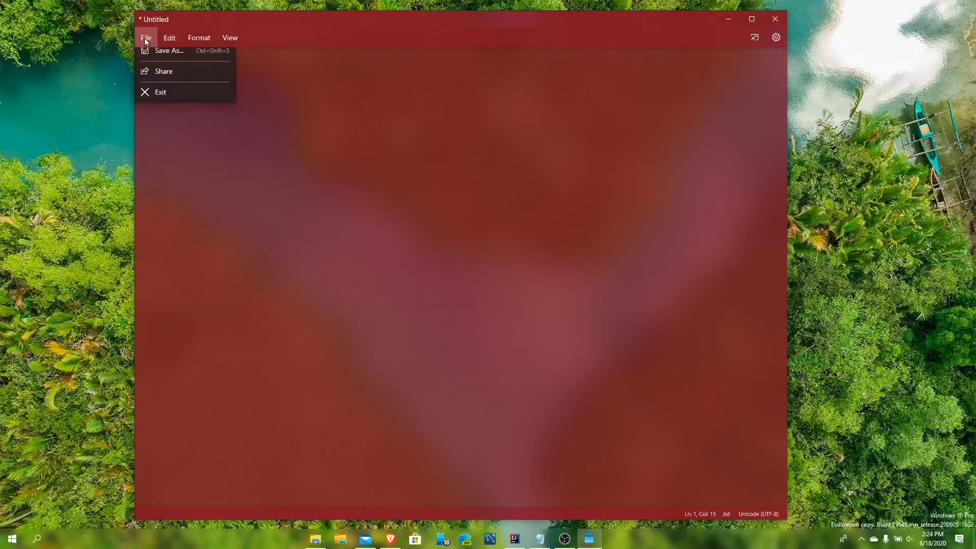
pyautogui.click(225, 35)
pyautogui.click(227, 40)
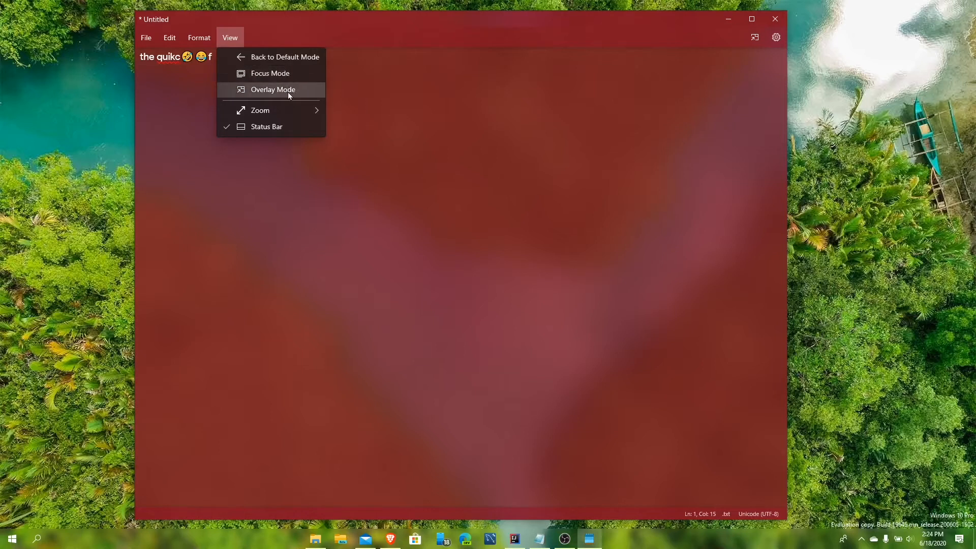
pyautogui.click(433, 69)
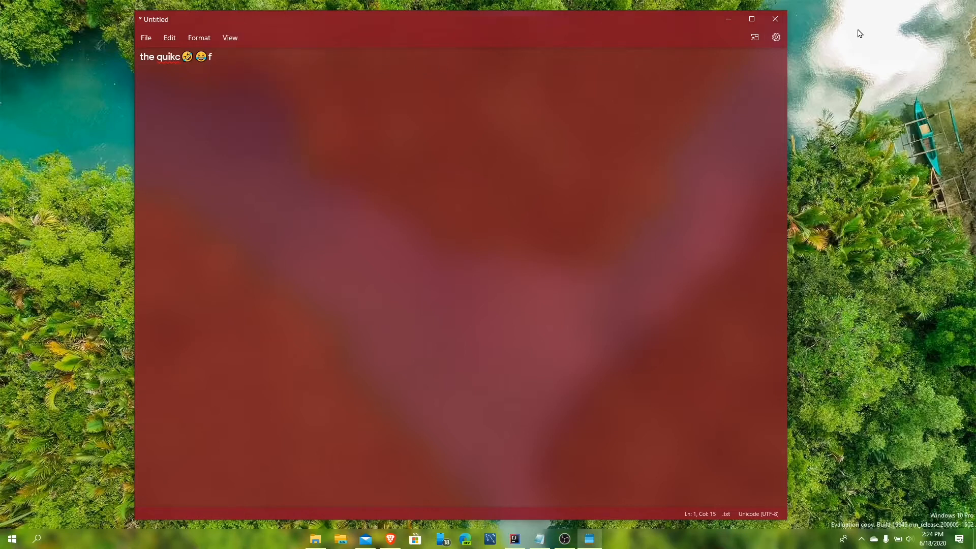
# View the general settings briefly, close them, and switch the editor back to Default Mode
pyautogui.click(780, 40)
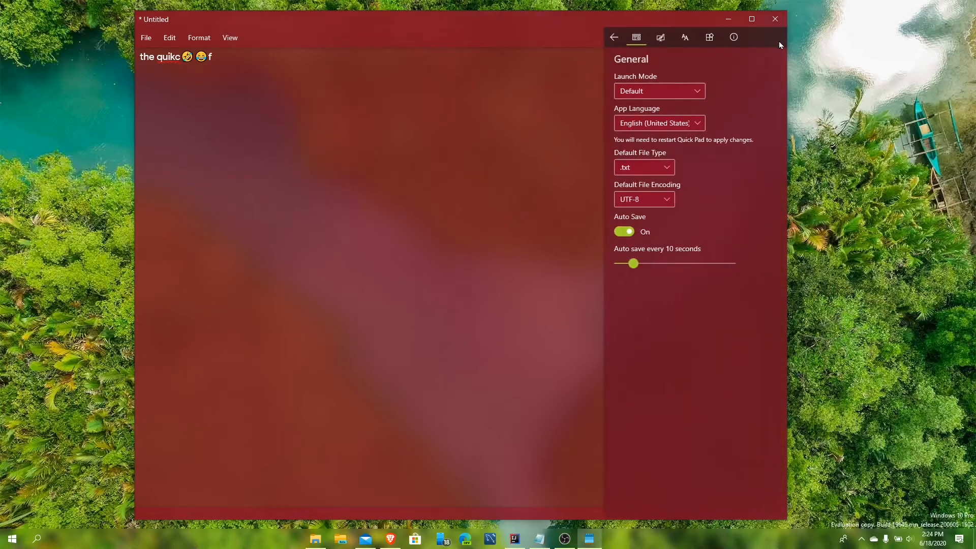
pyautogui.click(300, 63)
pyautogui.click(233, 37)
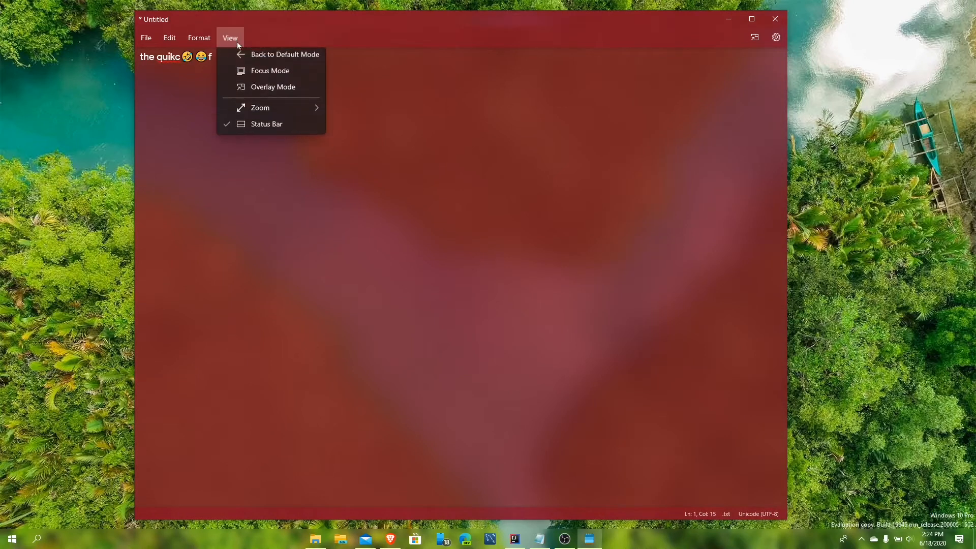
pyautogui.click(265, 57)
# Switch the editor to Classic Mode and set the launch mode to Ninja Mode in the general settings
pyautogui.click(776, 39)
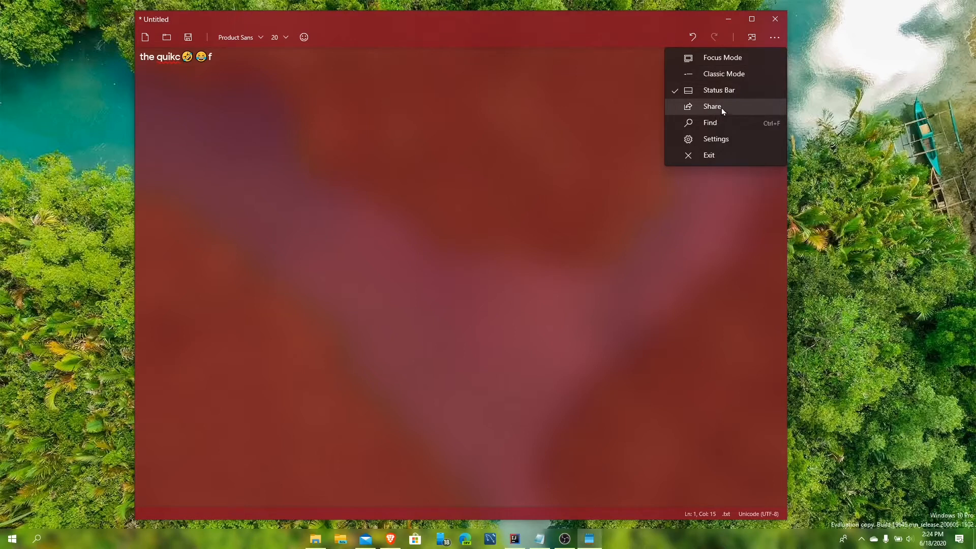
pyautogui.click(710, 76)
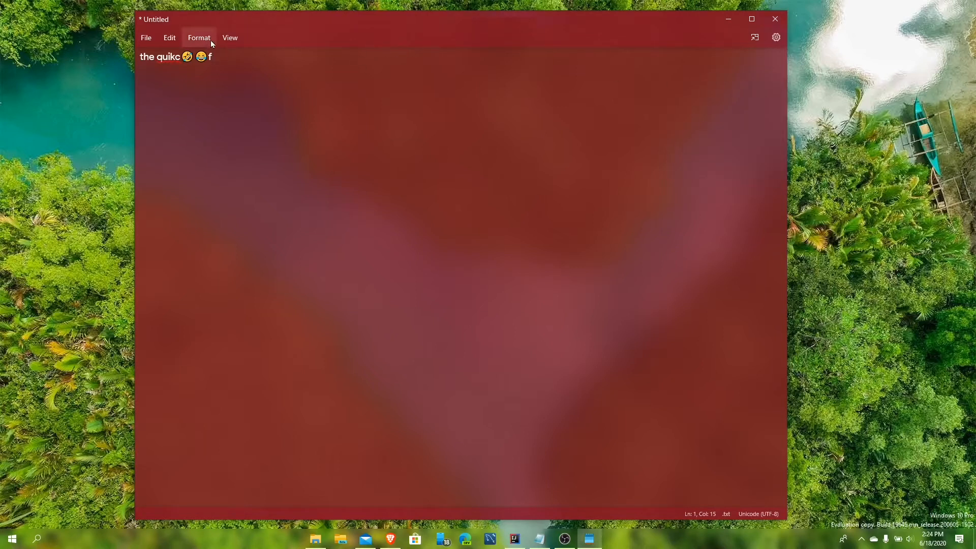
pyautogui.click(778, 41)
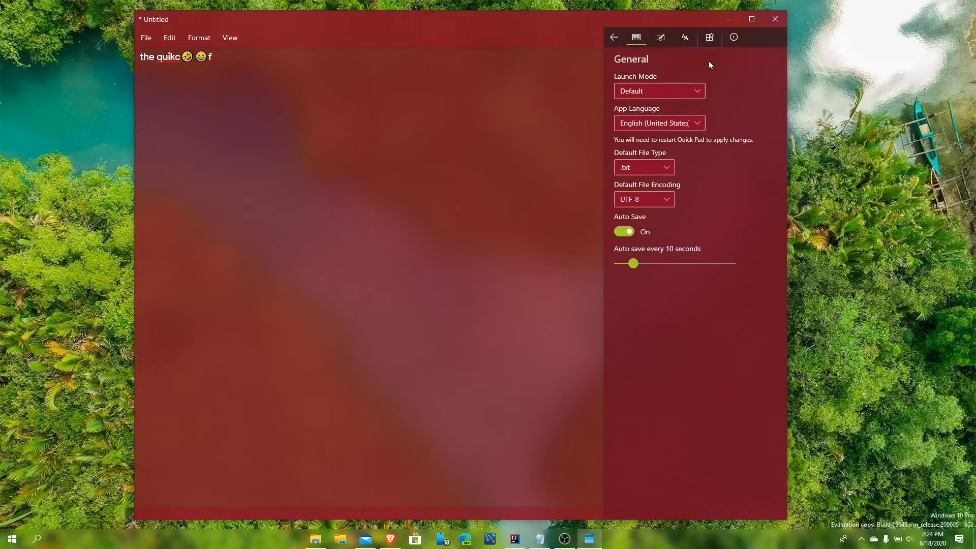
pyautogui.click(689, 89)
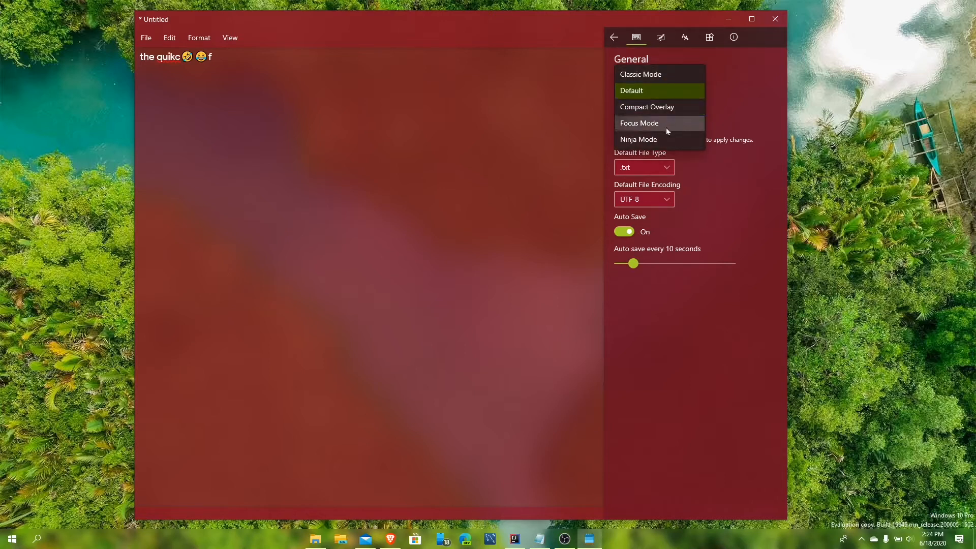
pyautogui.click(663, 141)
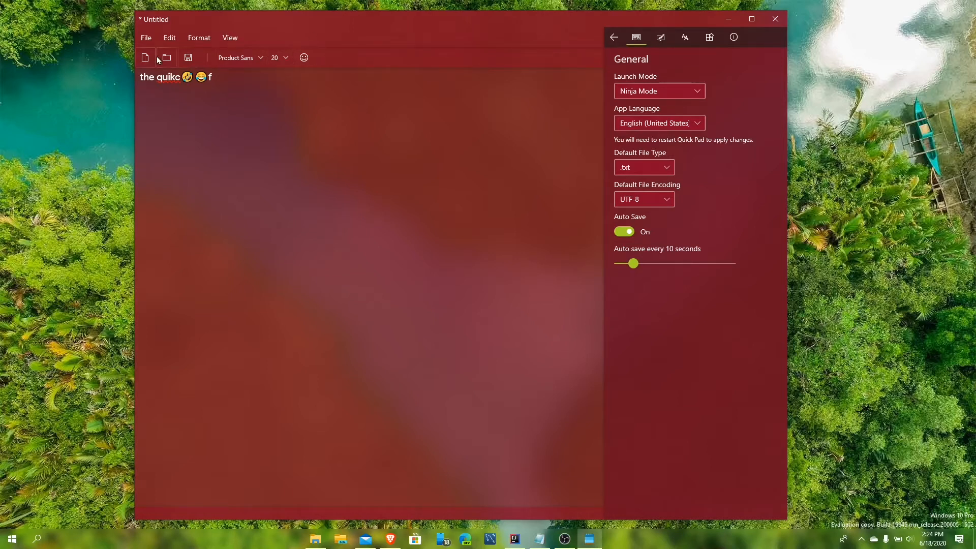
# Look through the file commands and the additional mode and tool options available in Ninja Mode
pyautogui.click(142, 36)
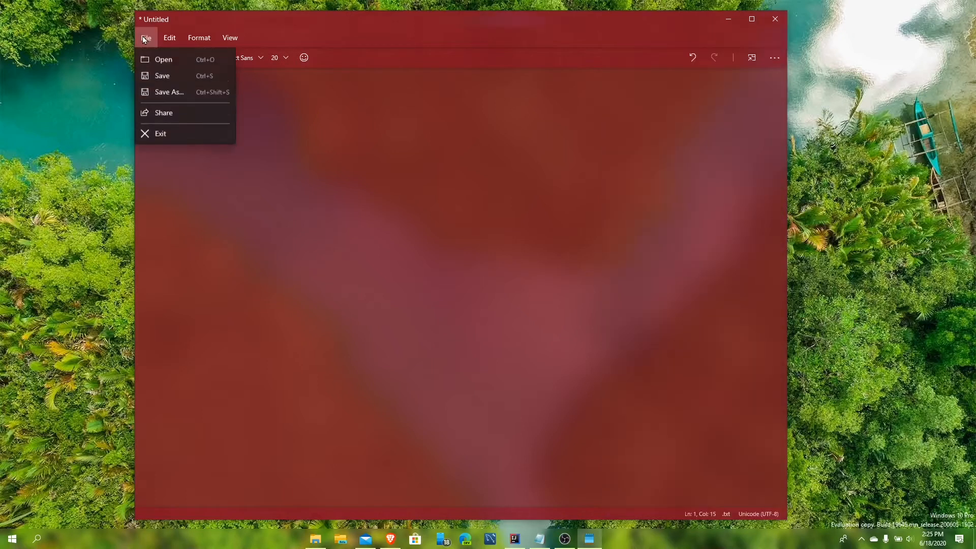
pyautogui.click(439, 79)
pyautogui.click(774, 58)
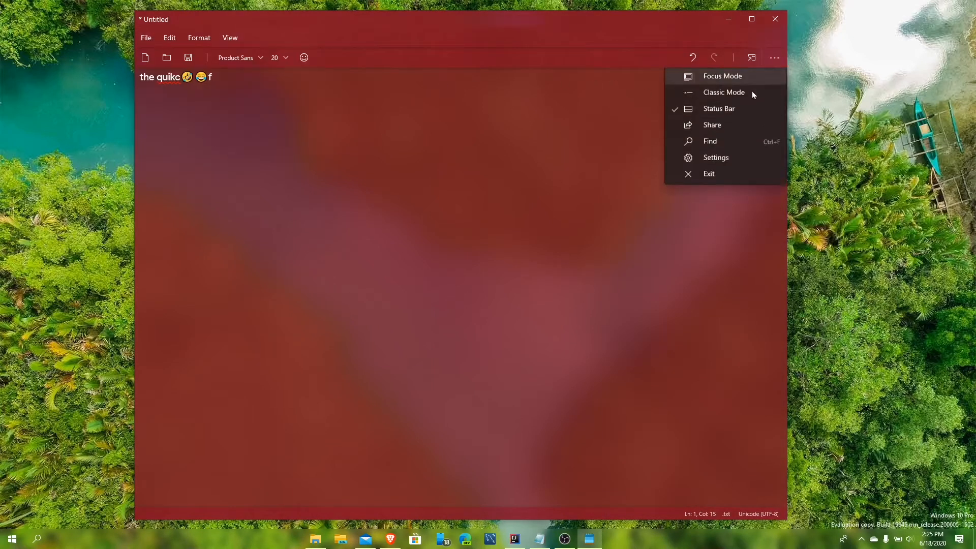
# Review the choices for default file type and default file encoding in the general settings, leaving both unchanged
pyautogui.click(685, 160)
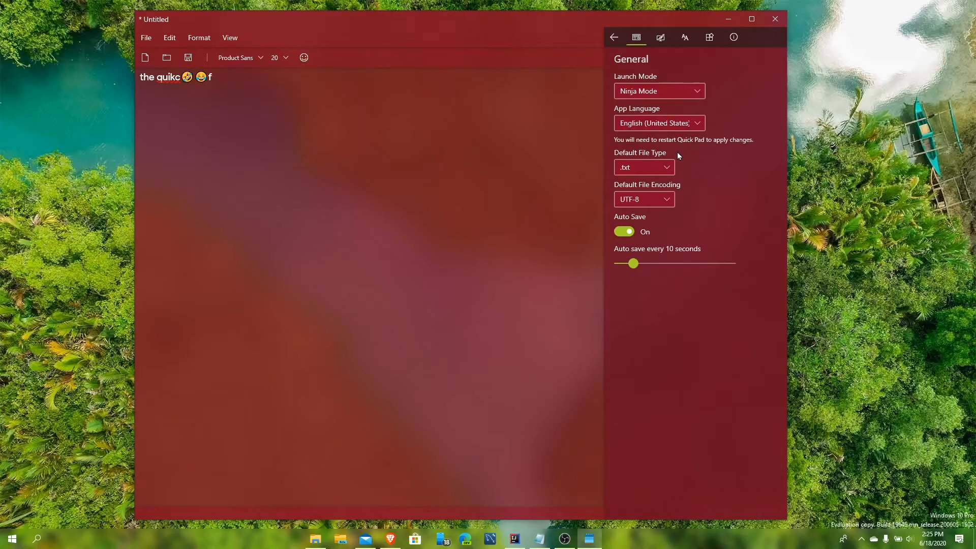
pyautogui.click(669, 170)
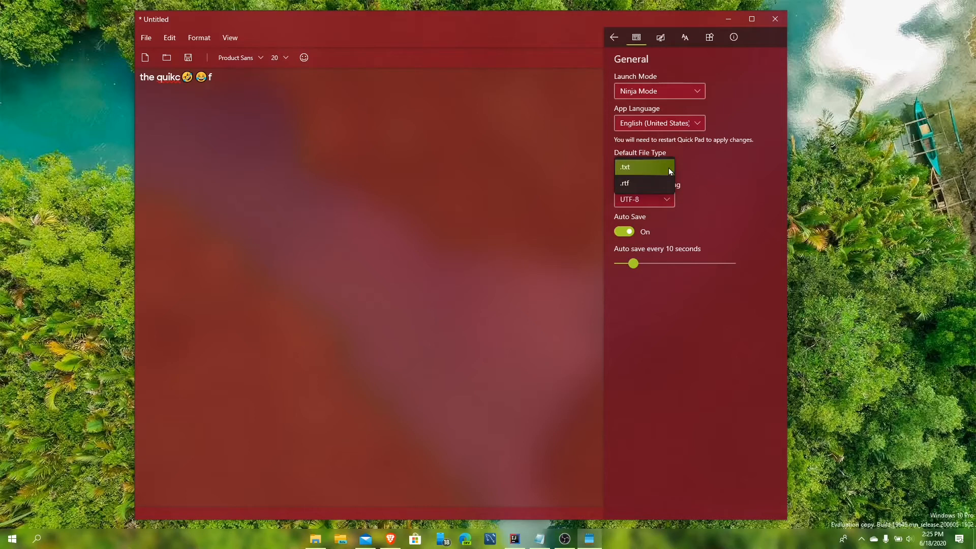
pyautogui.click(735, 151)
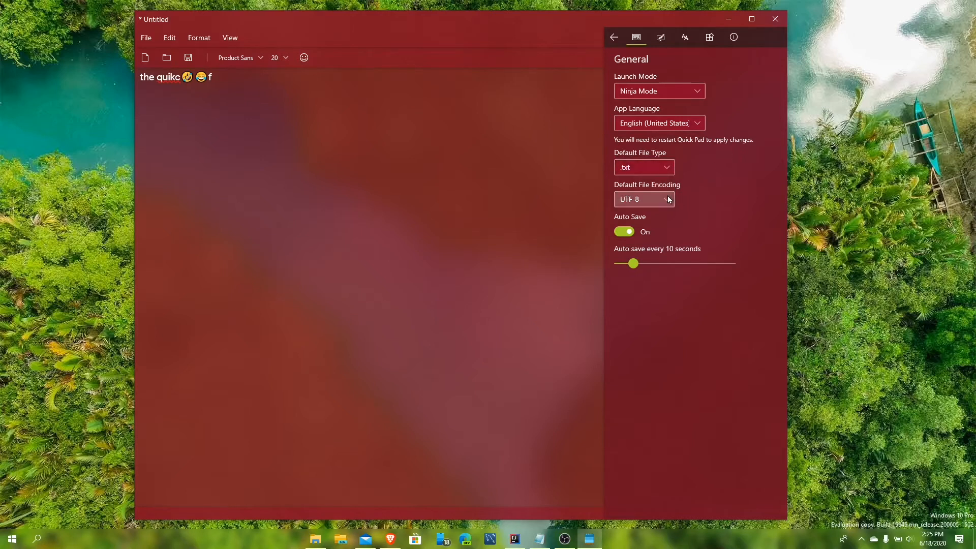
pyautogui.click(666, 198)
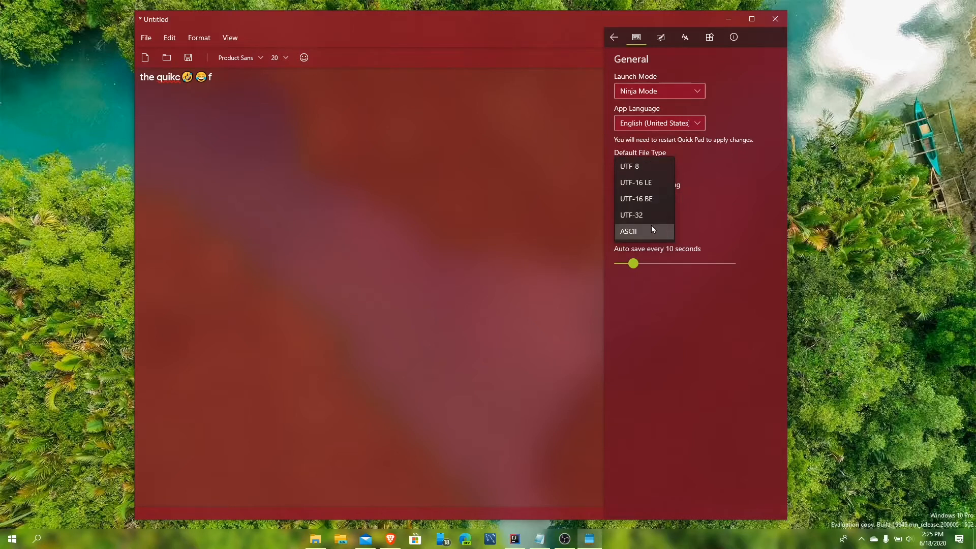
pyautogui.click(742, 213)
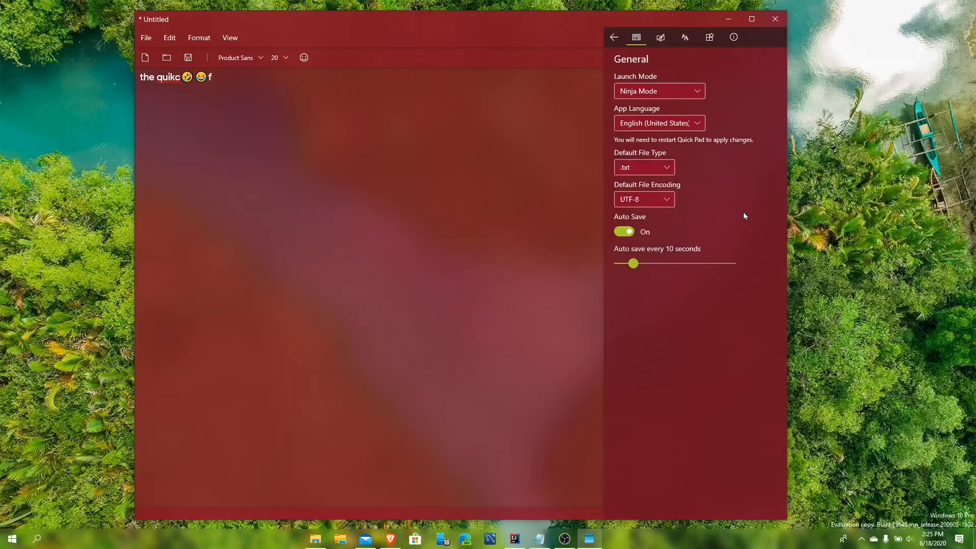
# Set the auto-save interval to 5 seconds and put it back to 10 seconds
pyautogui.click(633, 267)
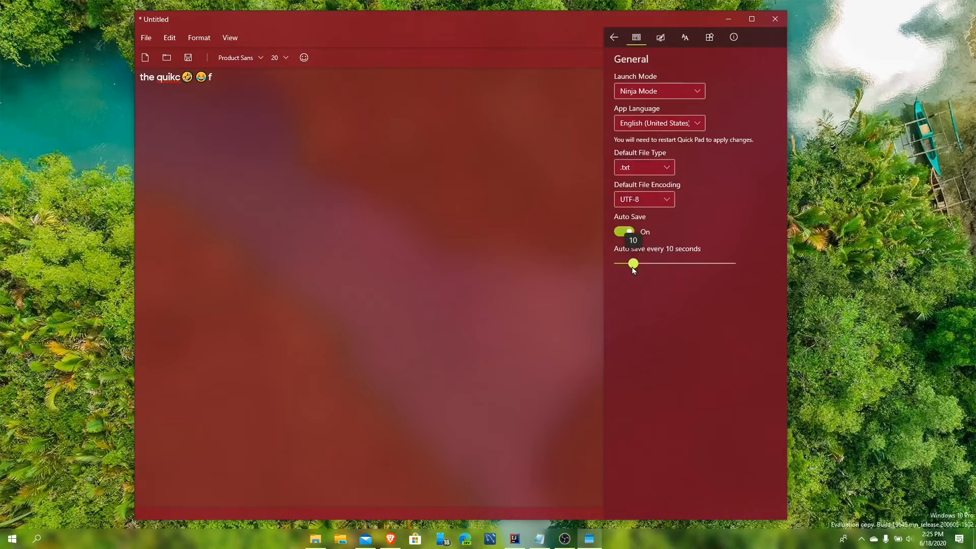
pyautogui.moveTo(633, 266); pyautogui.dragTo(571, 275)
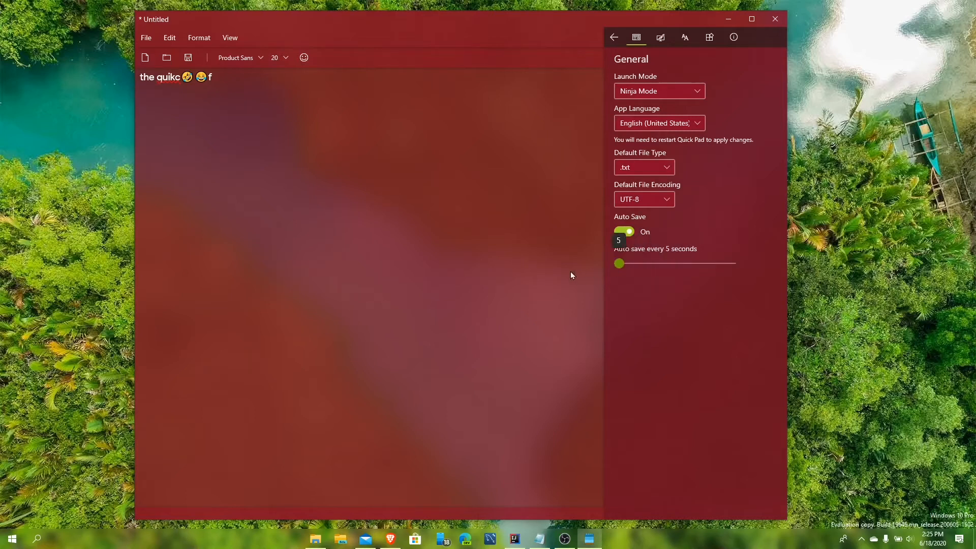
pyautogui.click(632, 264)
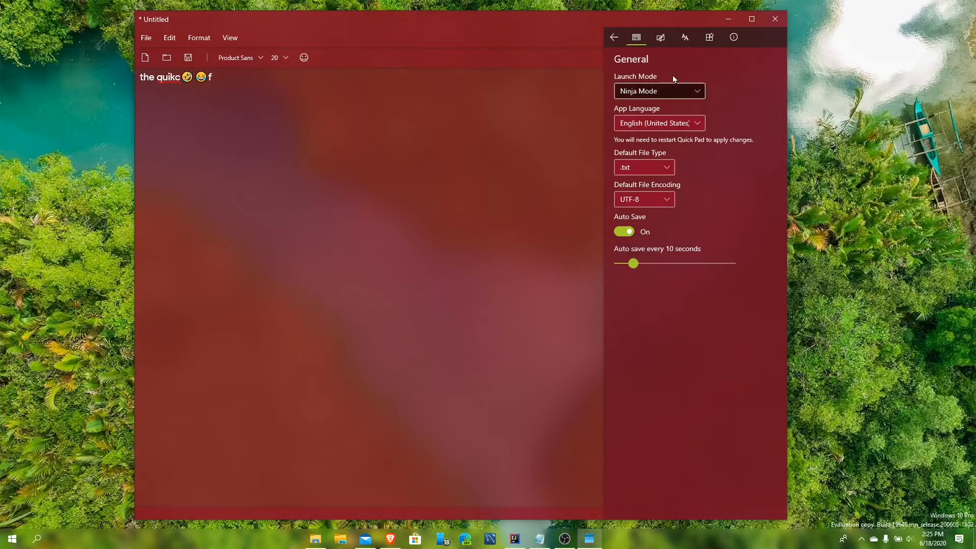
# Try the Leaf and Cobalt themes, and apply the Rose Gold theme
pyautogui.click(661, 38)
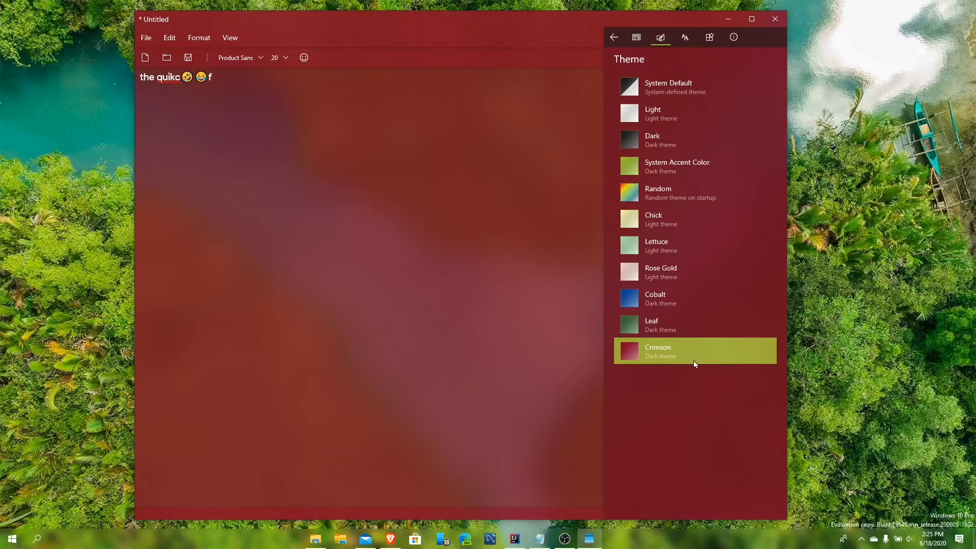
pyautogui.click(682, 329)
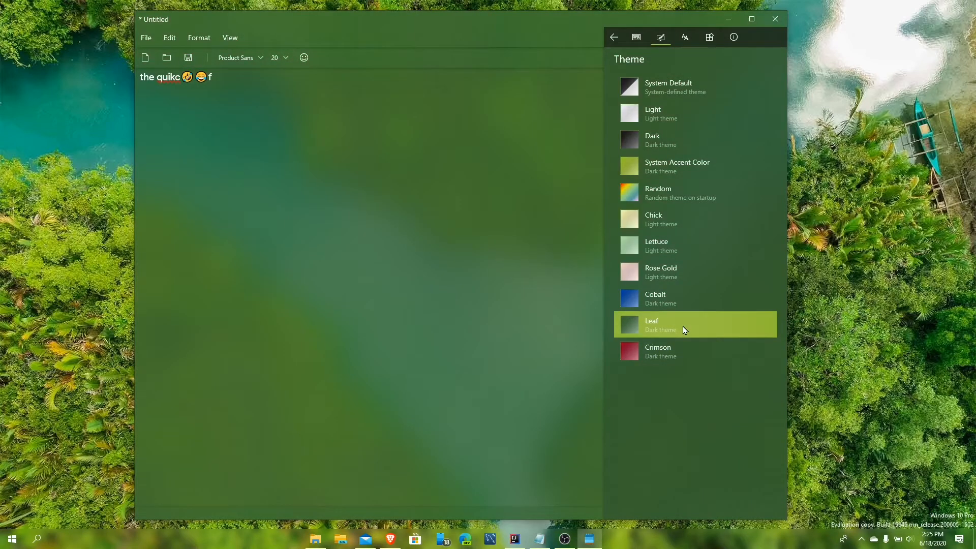
pyautogui.click(687, 297)
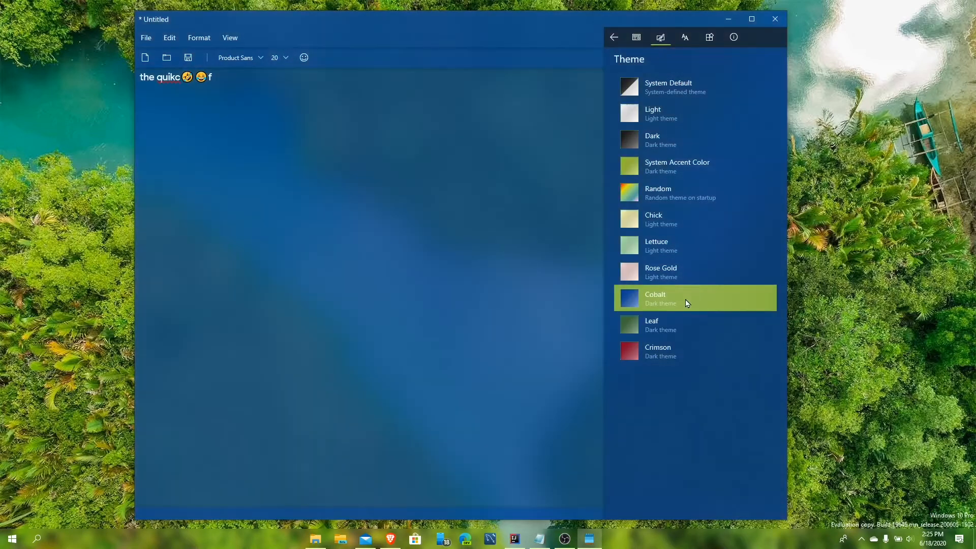
pyautogui.click(687, 278)
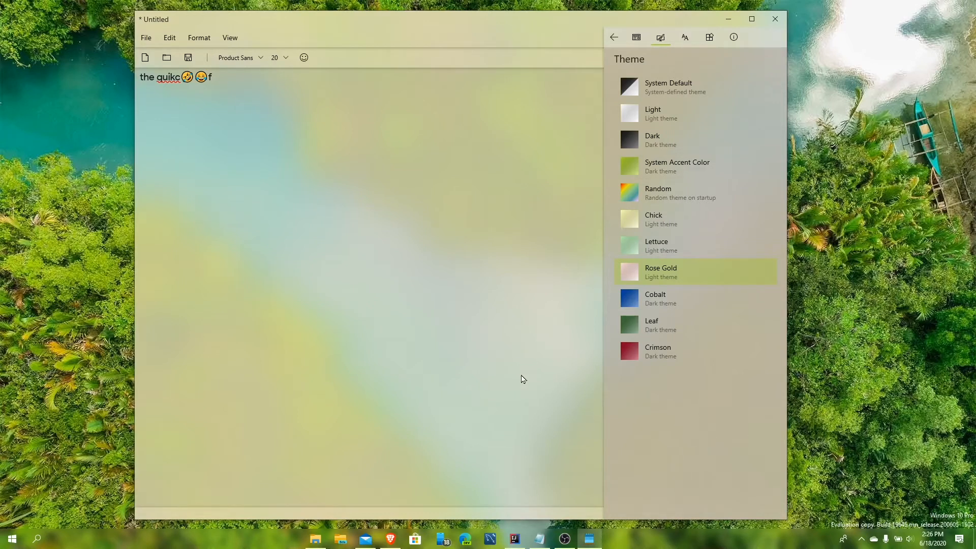
# Try the Lettuce, Chick, Random, System Accent Color, Dark and Light themes, and apply the System Default theme
pyautogui.click(696, 254)
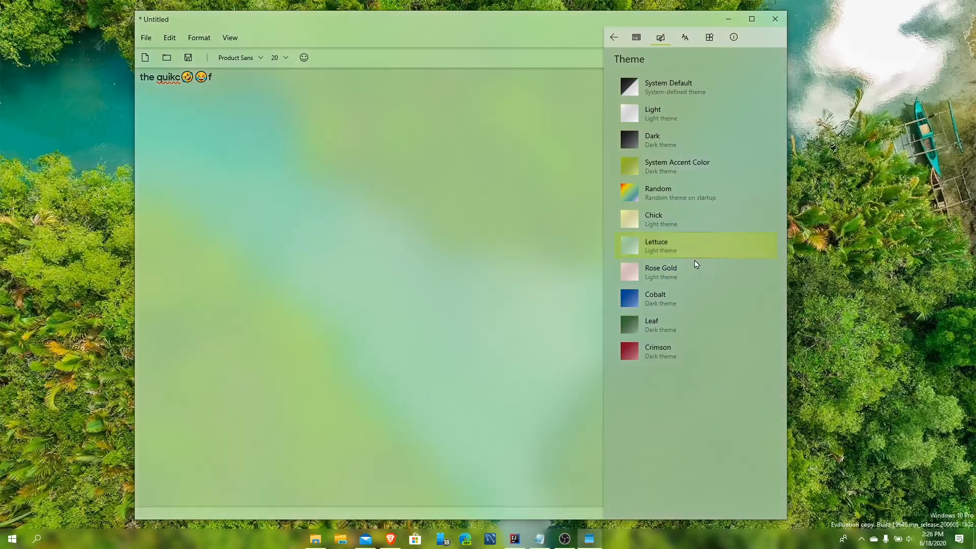
pyautogui.click(666, 218)
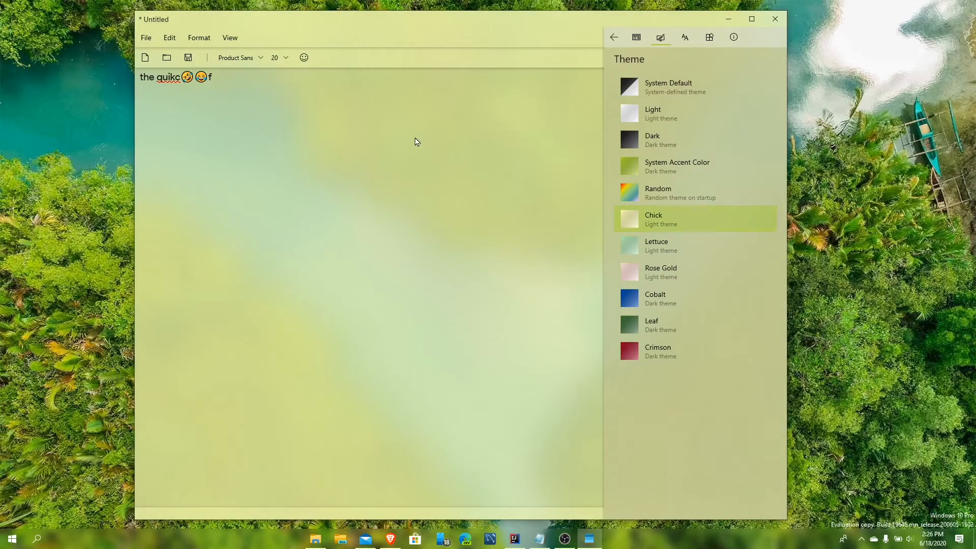
pyautogui.click(684, 197)
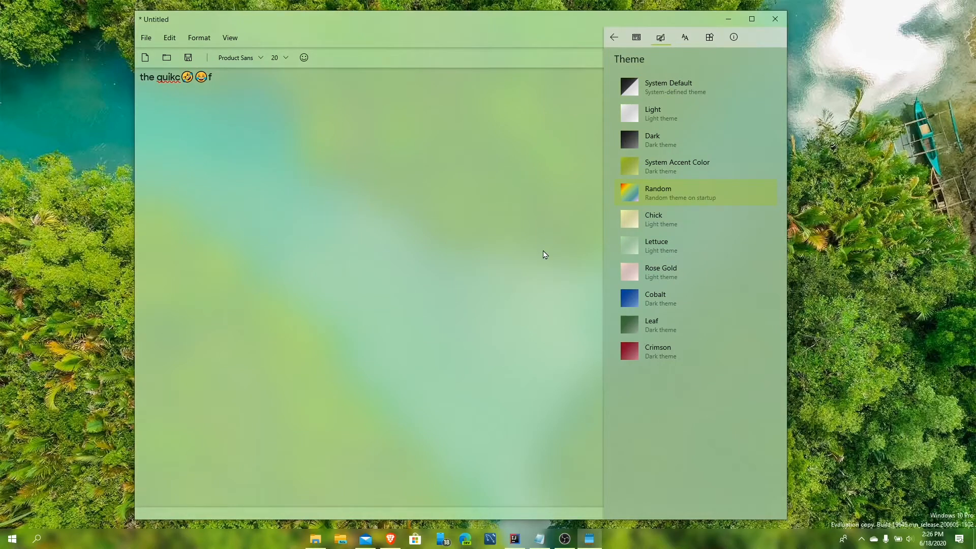
pyautogui.click(684, 175)
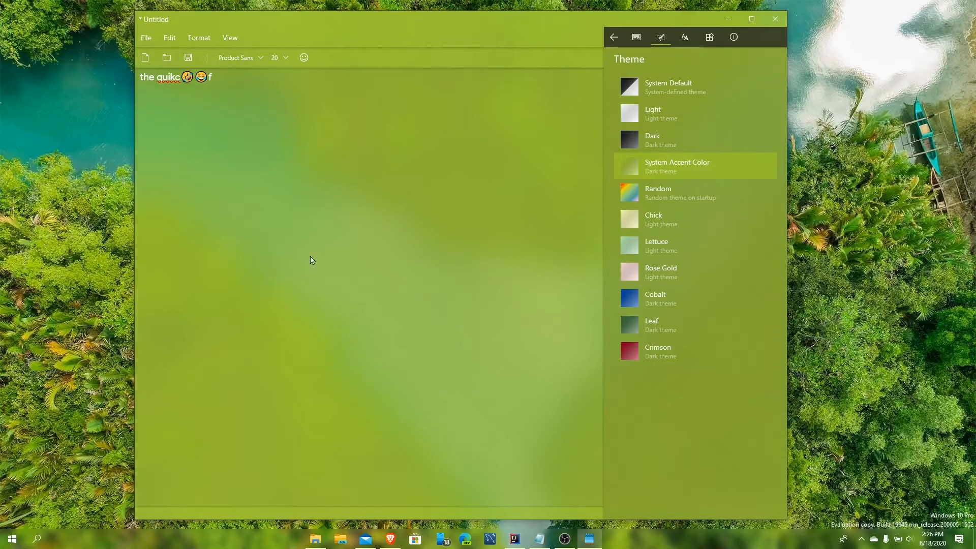
pyautogui.click(679, 146)
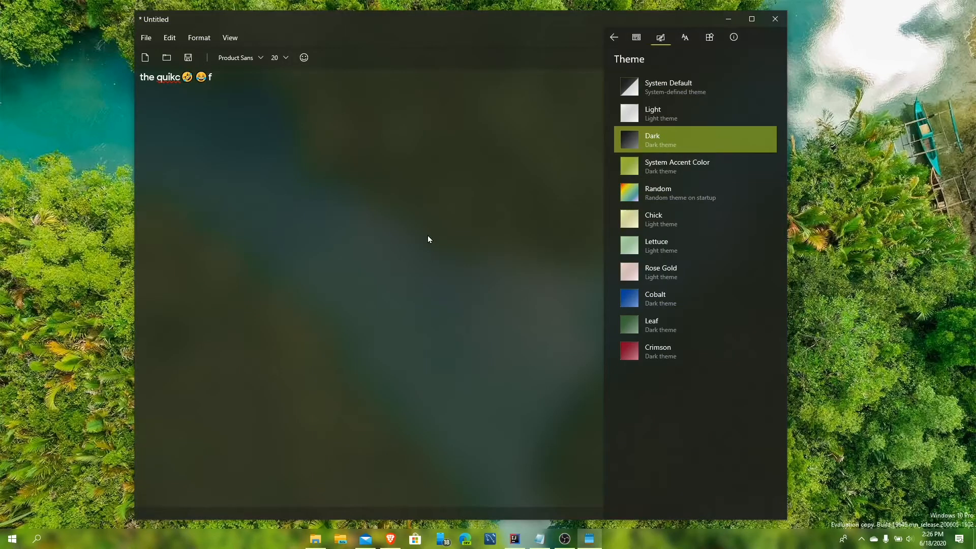
pyautogui.click(692, 121)
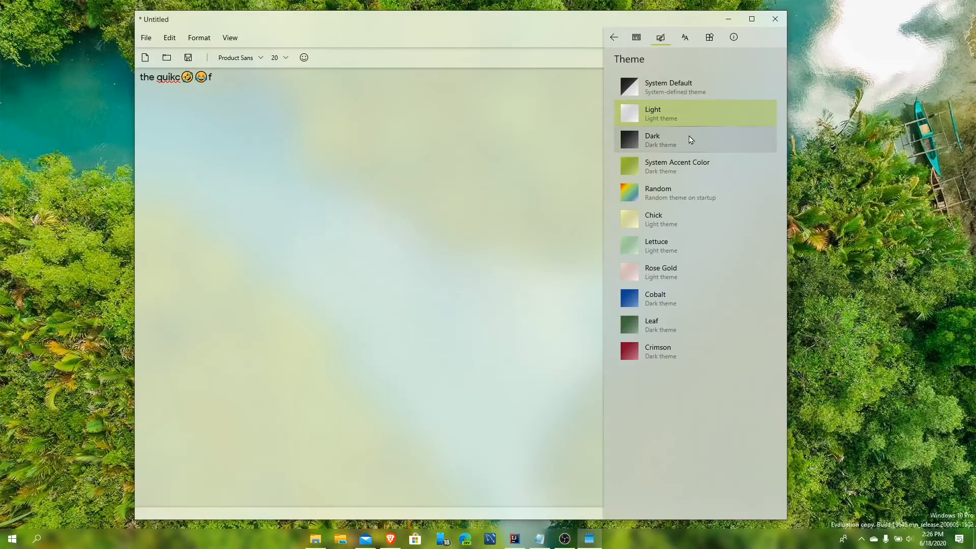
pyautogui.click(684, 96)
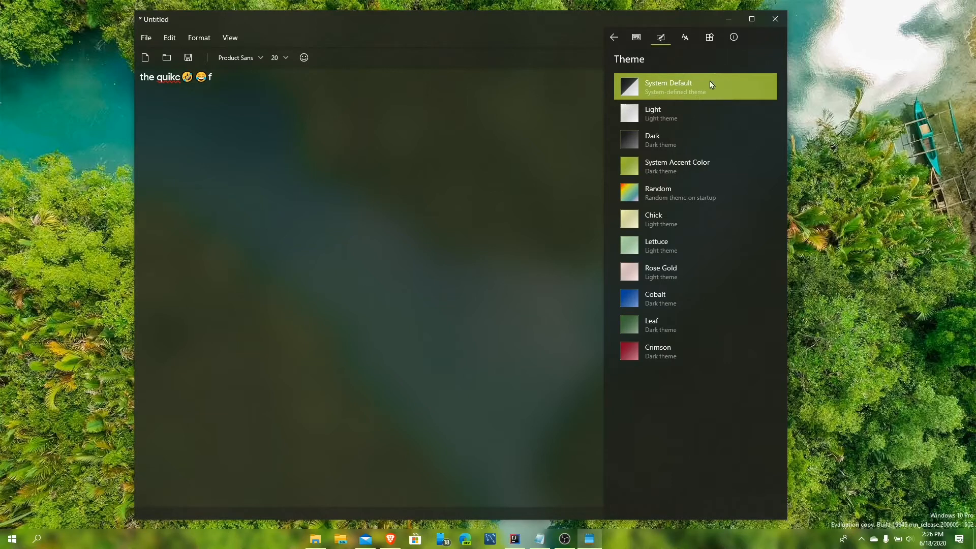
# Turn plain-text word wrap on and back off in the font settings
pyautogui.click(685, 38)
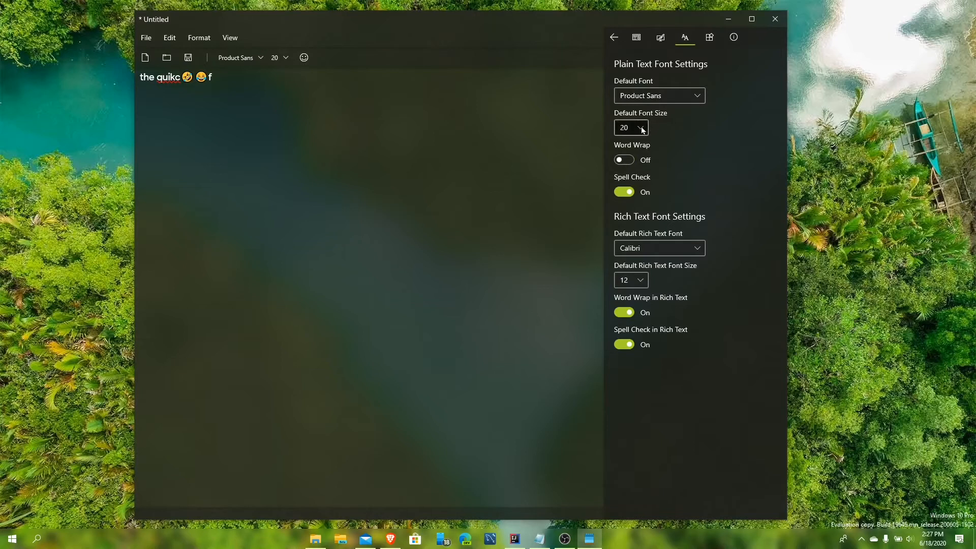
pyautogui.click(623, 161)
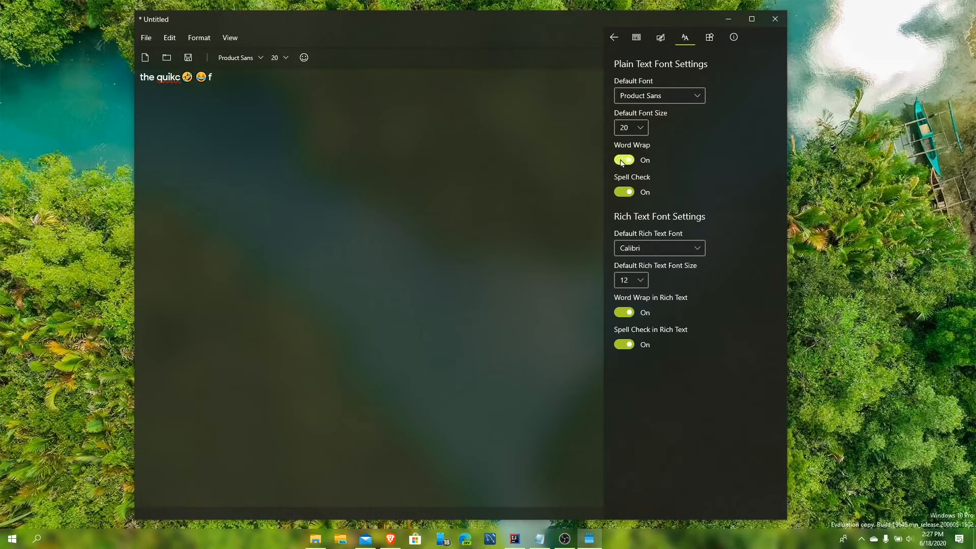
pyautogui.click(623, 161)
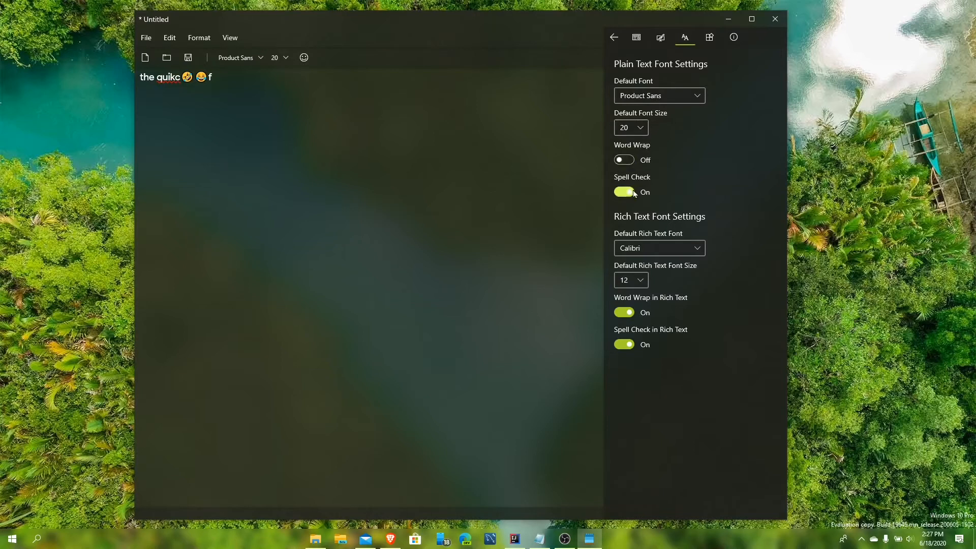
# Correct the misspelled word "quikc" to "quick" using the proofing suggestions
pyautogui.click(170, 80)
pyautogui.rightClick(169, 80)
pyautogui.moveTo(197, 102)
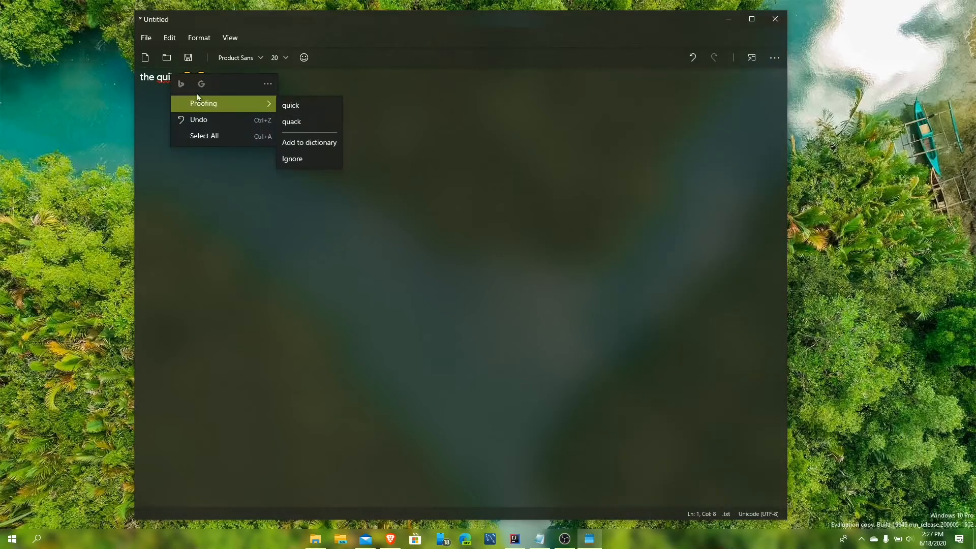
pyautogui.click(306, 103)
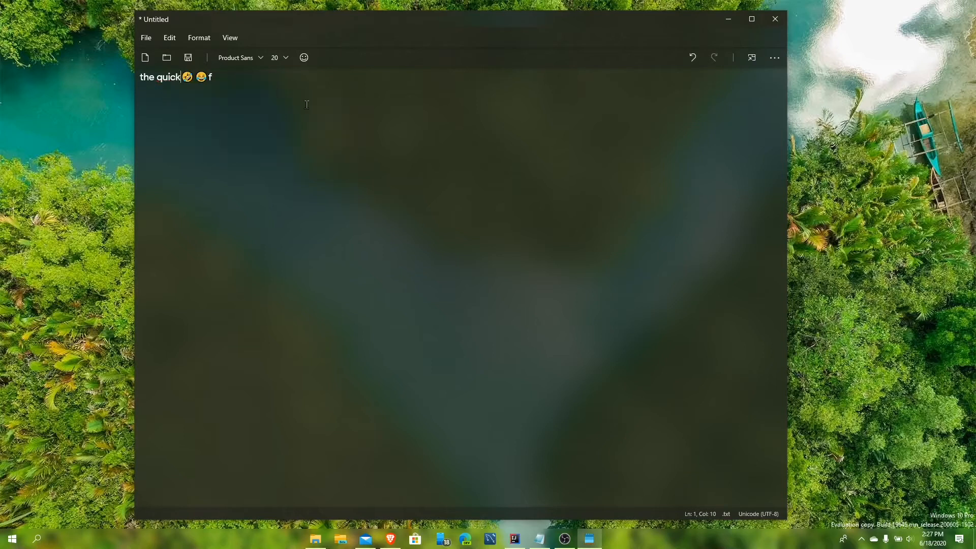
# Reopen the font settings and toggle word wrap for plain text
pyautogui.click(772, 59)
pyautogui.click(733, 160)
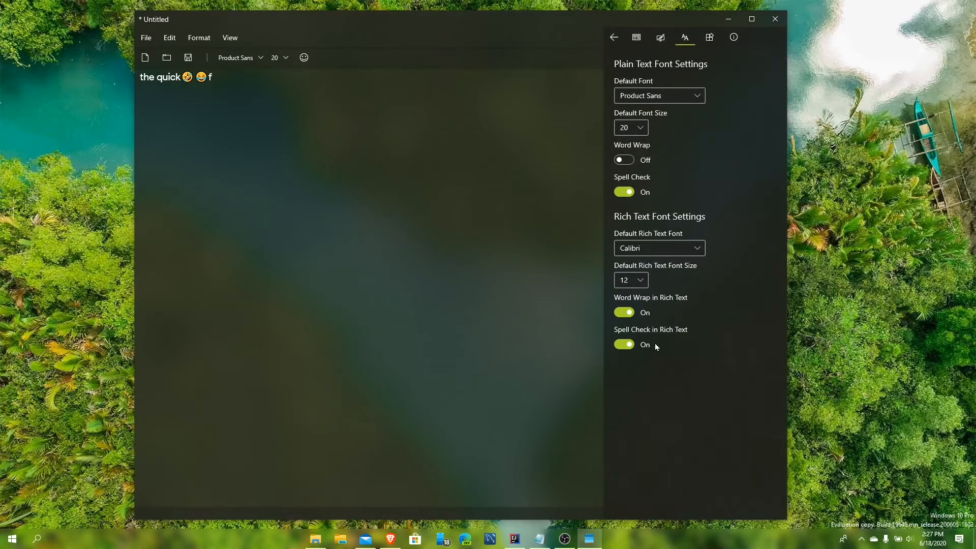
pyautogui.click(624, 160)
# Turn off the acrylic background for the text area in the advanced settings and move the window around the desktop to view the effect
pyautogui.click(712, 44)
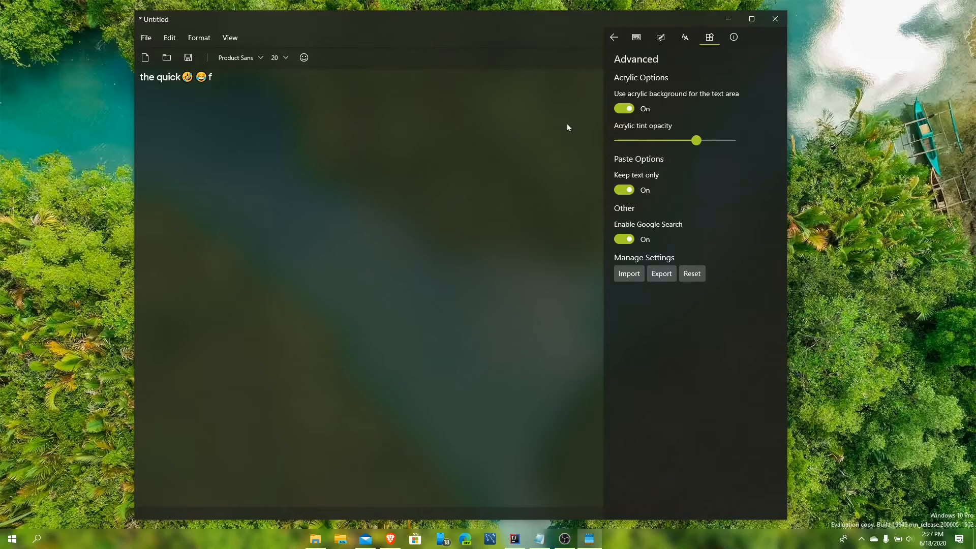
pyautogui.click(623, 108)
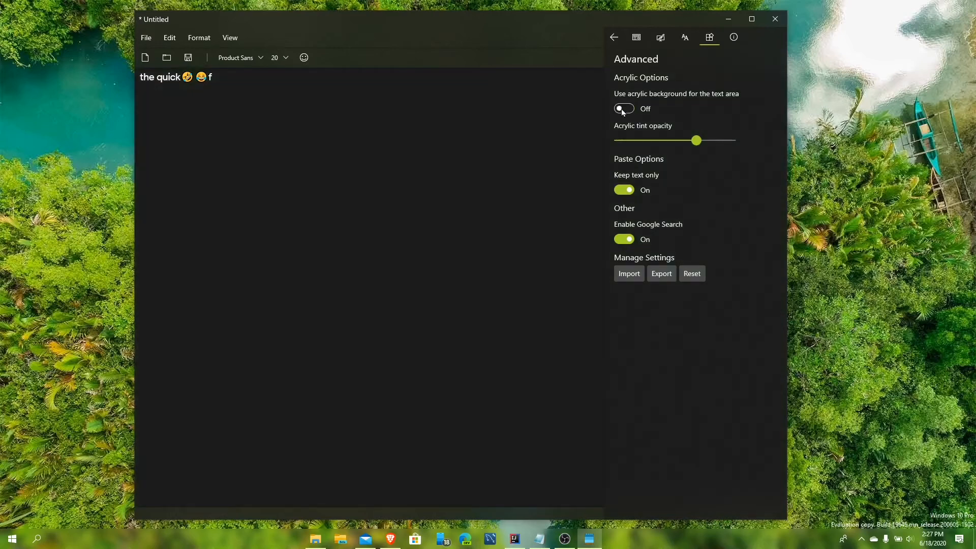
pyautogui.click(493, 34)
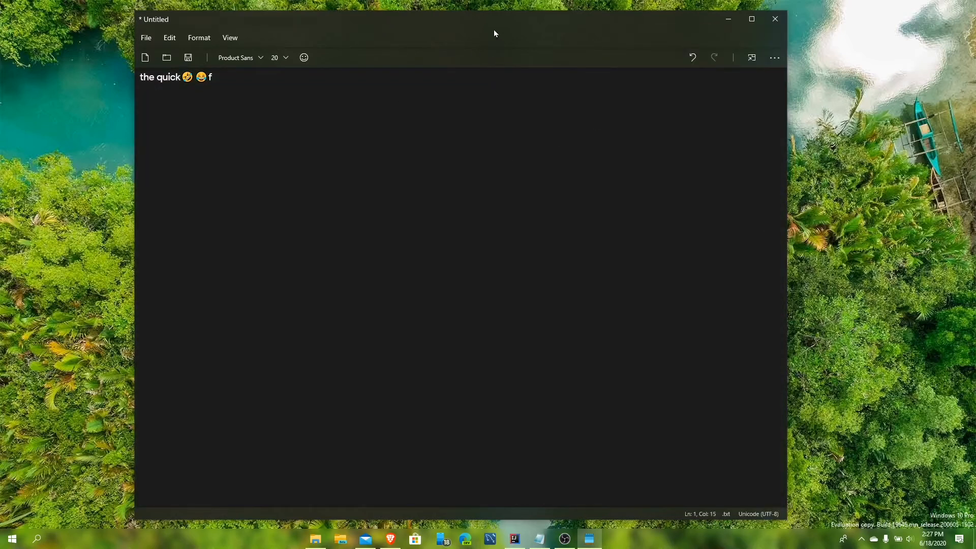
pyautogui.moveTo(541, 13); pyautogui.dragTo(510, 33)
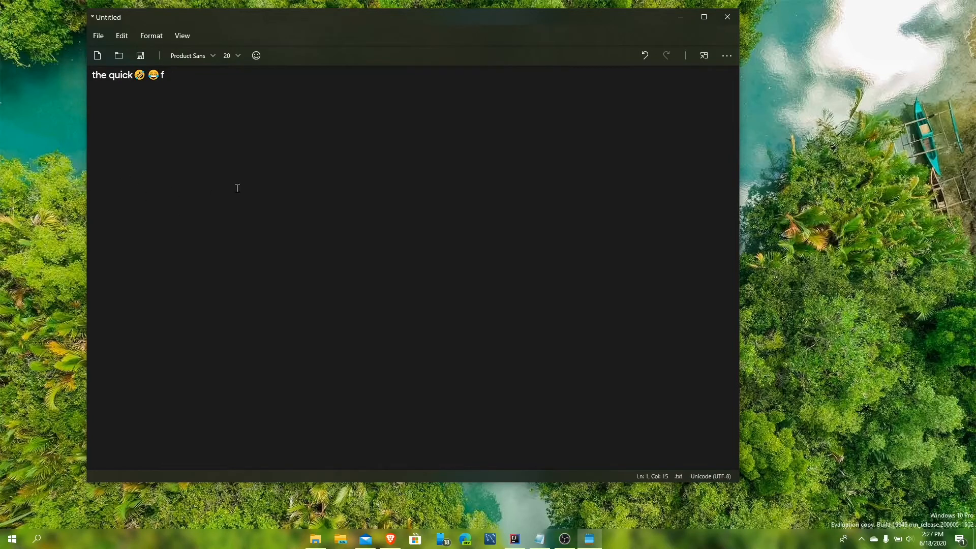
pyautogui.moveTo(411, 23); pyautogui.dragTo(446, 15)
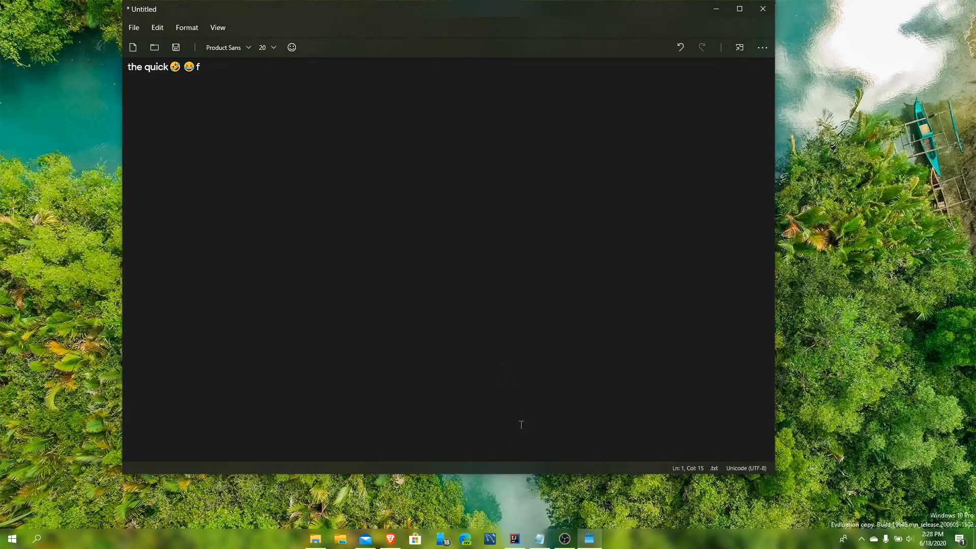
# Reopen the advanced settings and turn the text area's acrylic background back on
pyautogui.click(762, 47)
pyautogui.click(742, 147)
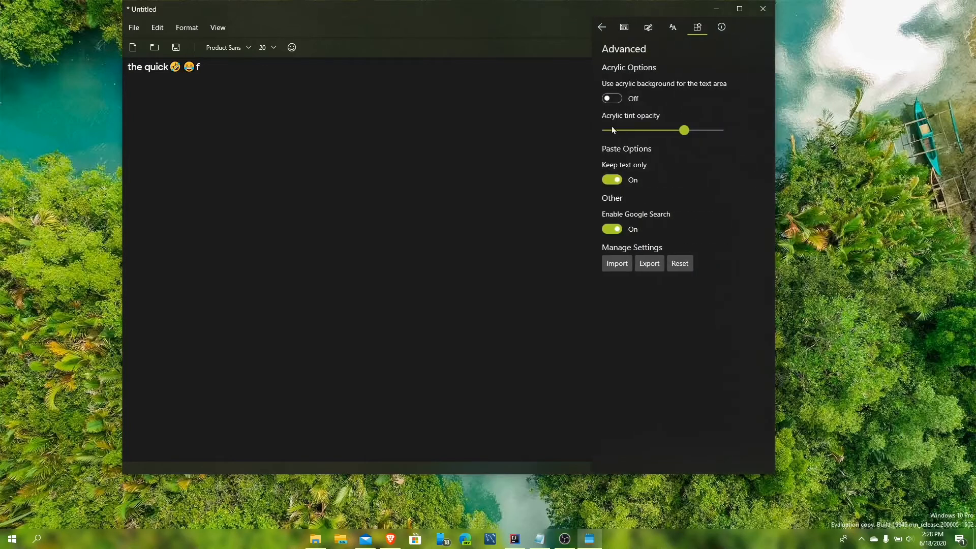
pyautogui.click(612, 98)
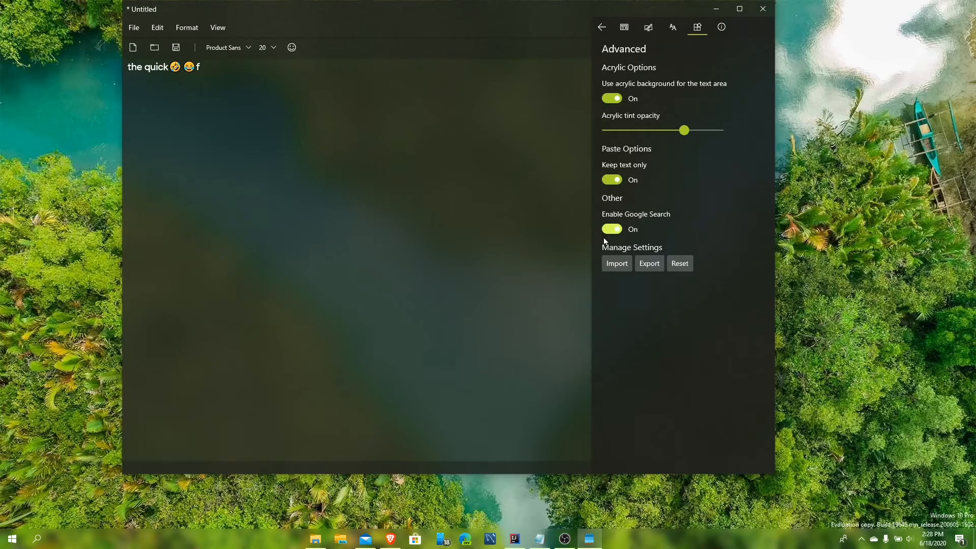
# Select the word "quick" in the document and look at the Bing and Google search options offered for it
pyautogui.click(176, 116)
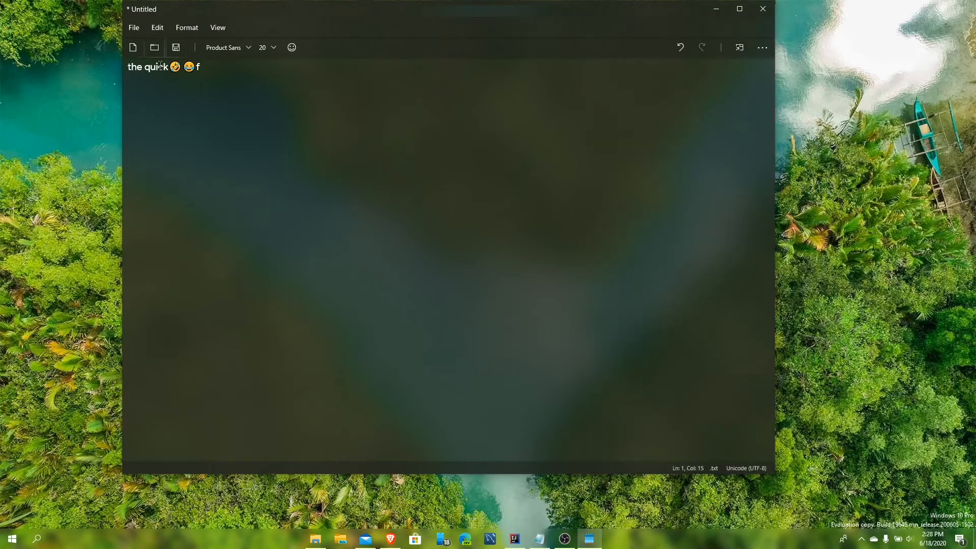
pyautogui.doubleClick(159, 66)
pyautogui.rightClick(158, 68)
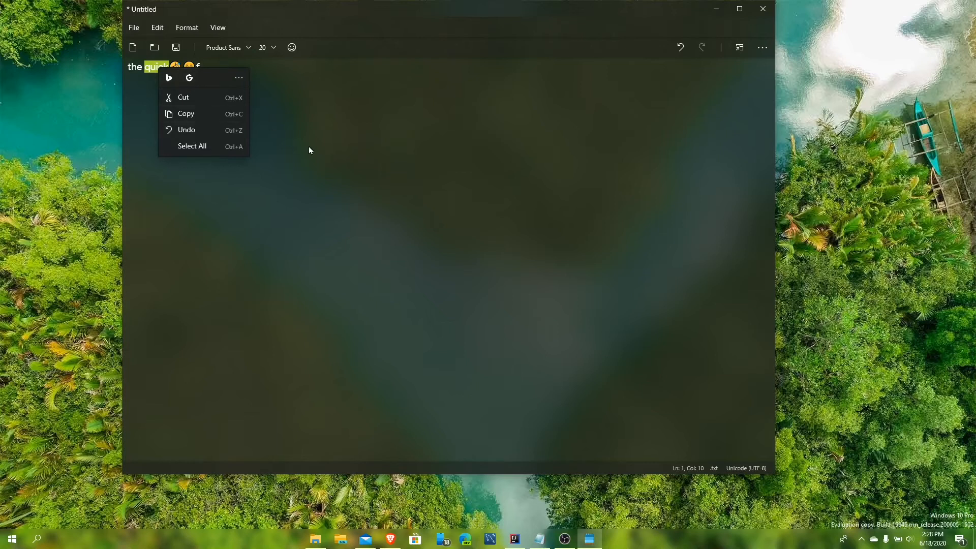
pyautogui.click(352, 161)
# Review the advanced settings, including import, export and reset, and the app's About information, and close the settings
pyautogui.click(761, 49)
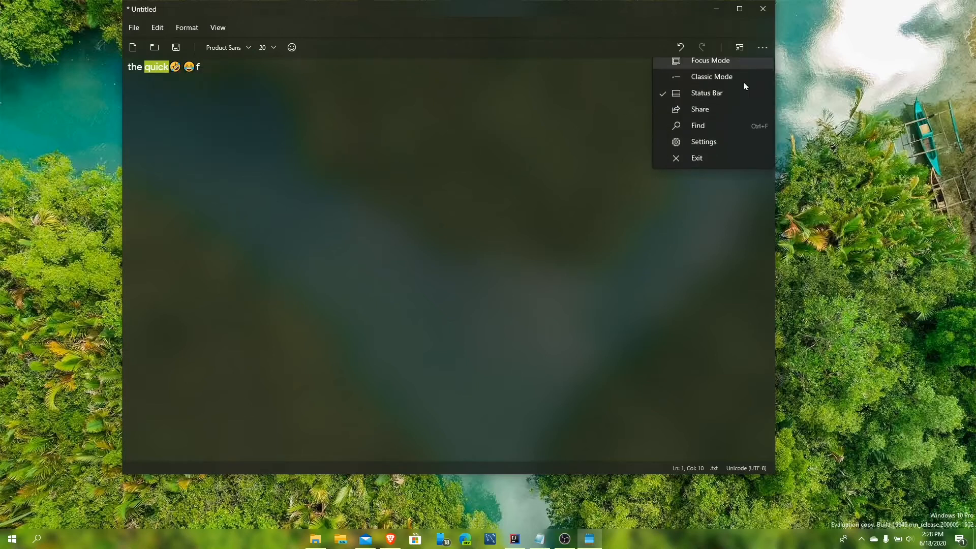
pyautogui.click(703, 142)
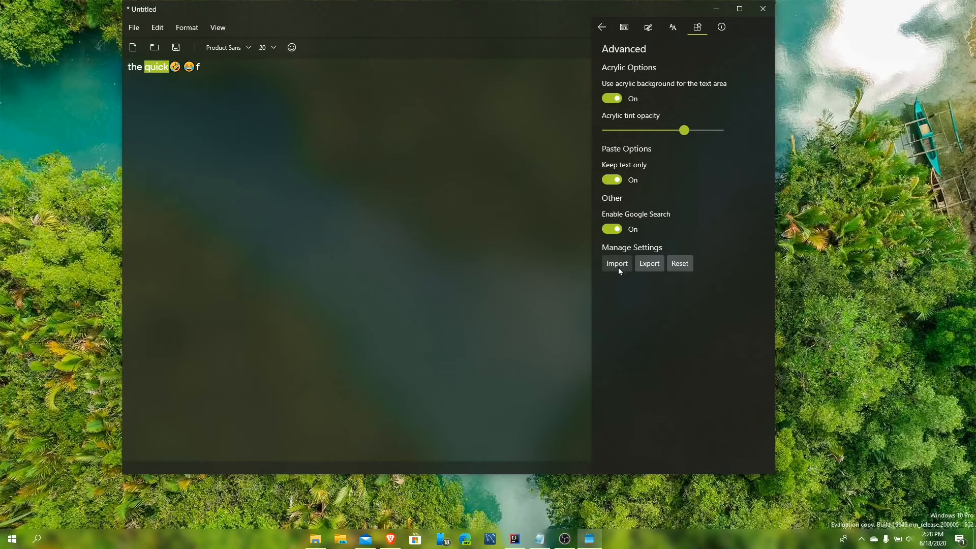
pyautogui.click(722, 31)
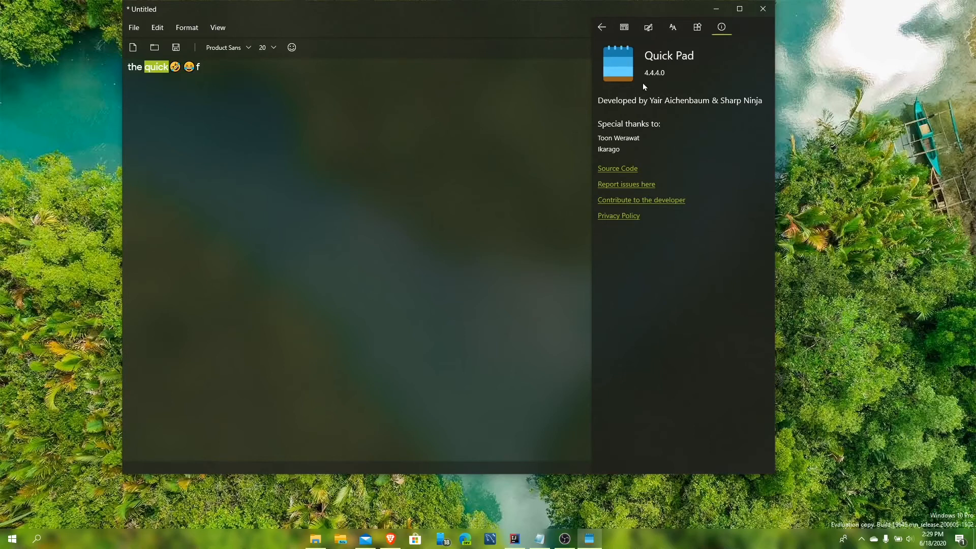
pyautogui.click(601, 29)
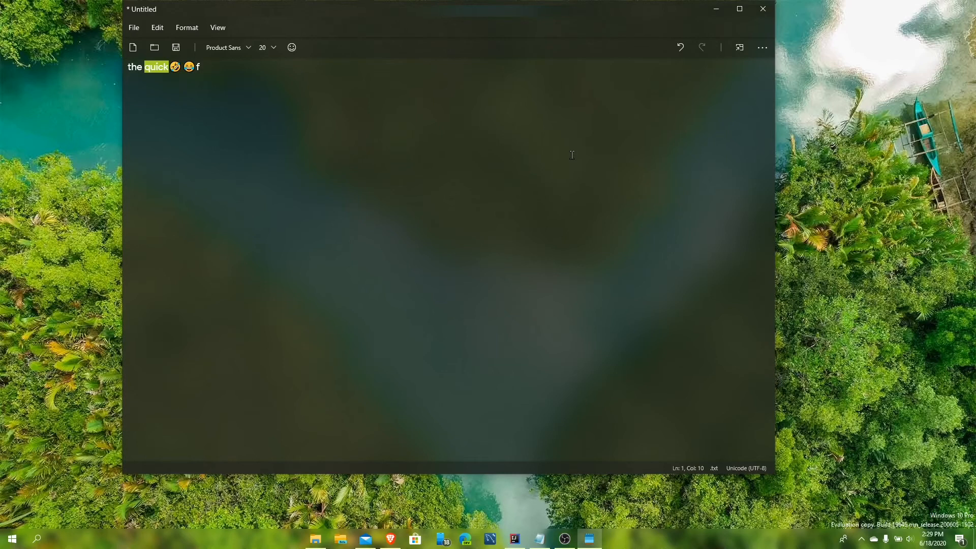
# Switch to Notepad, position its window over Quick Pad for comparison, and minimize it again
pyautogui.click(540, 537)
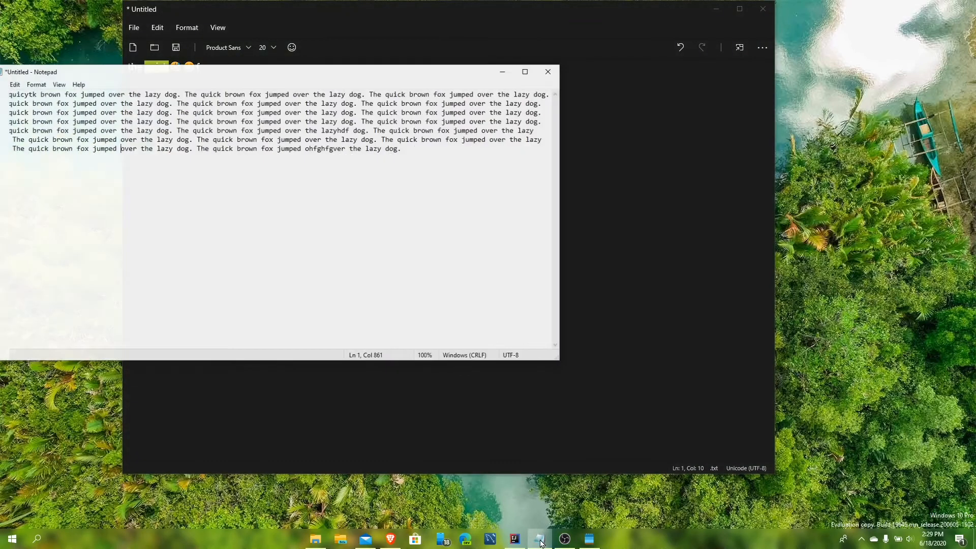
pyautogui.moveTo(338, 81); pyautogui.dragTo(528, 97)
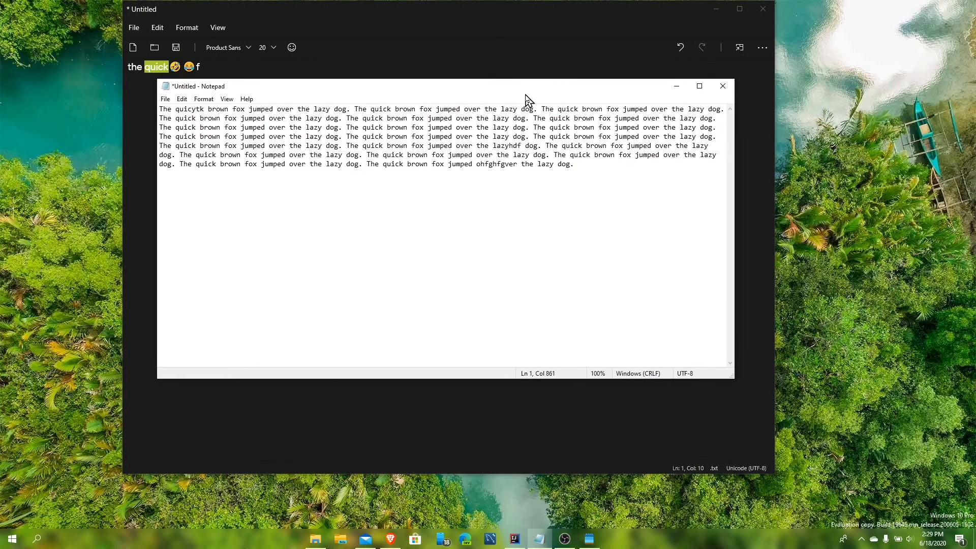
pyautogui.click(675, 85)
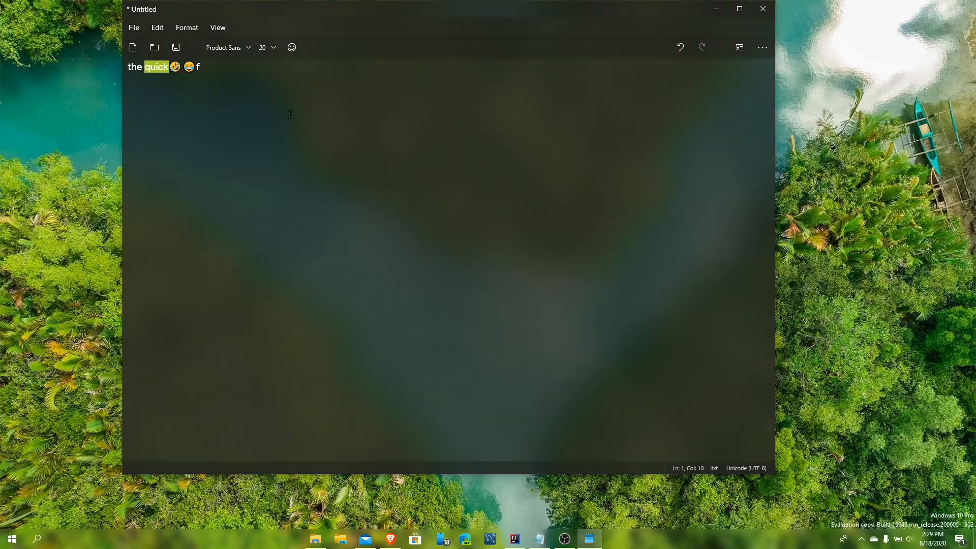
# Switch Quick Pad to Classic Mode and place the cursor at the end of the text line
pyautogui.click(762, 51)
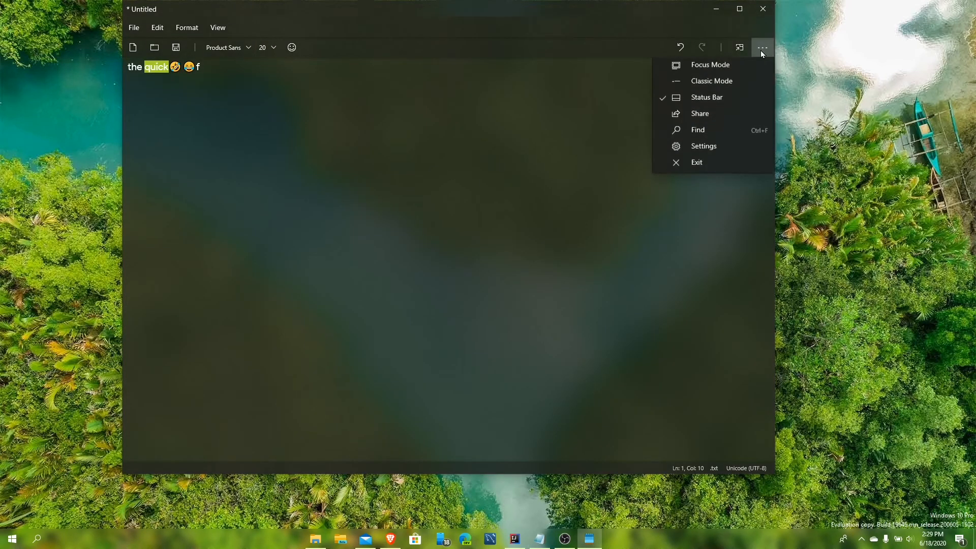
pyautogui.click(709, 85)
pyautogui.press('End')
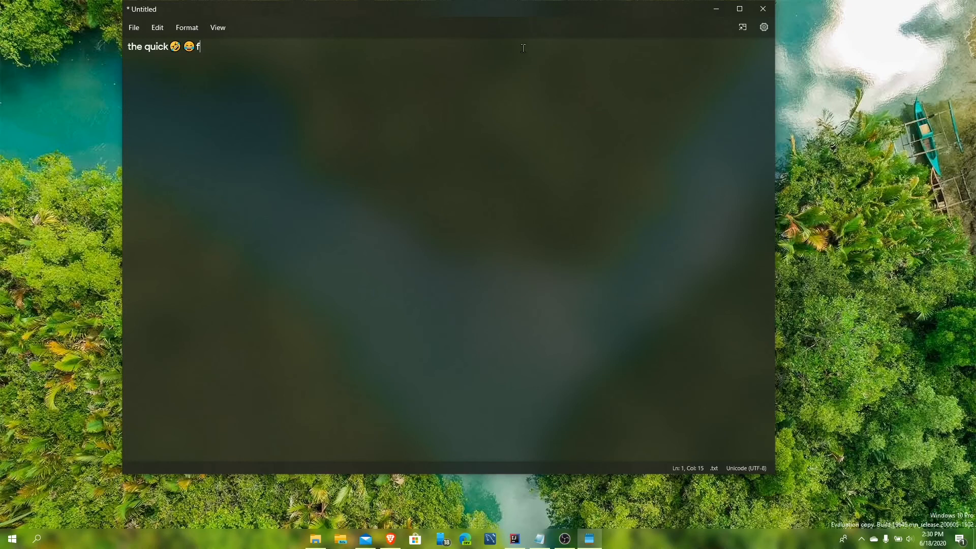
# Move the window slightly down, add a second line containing "2", and move the cursor between both lines to check the status bar position
pyautogui.moveTo(532, 12); pyautogui.dragTo(542, 39)
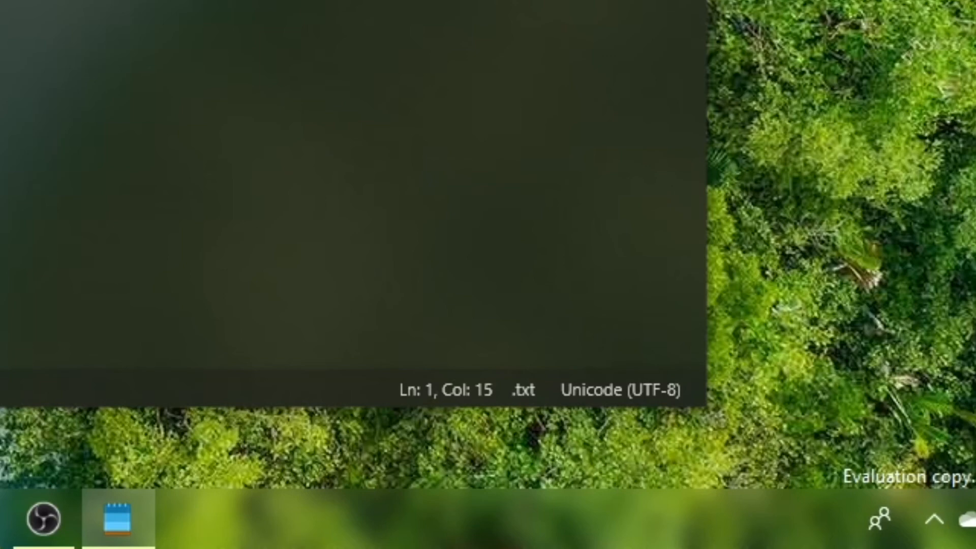
pyautogui.write('.')
pyautogui.press('Return')
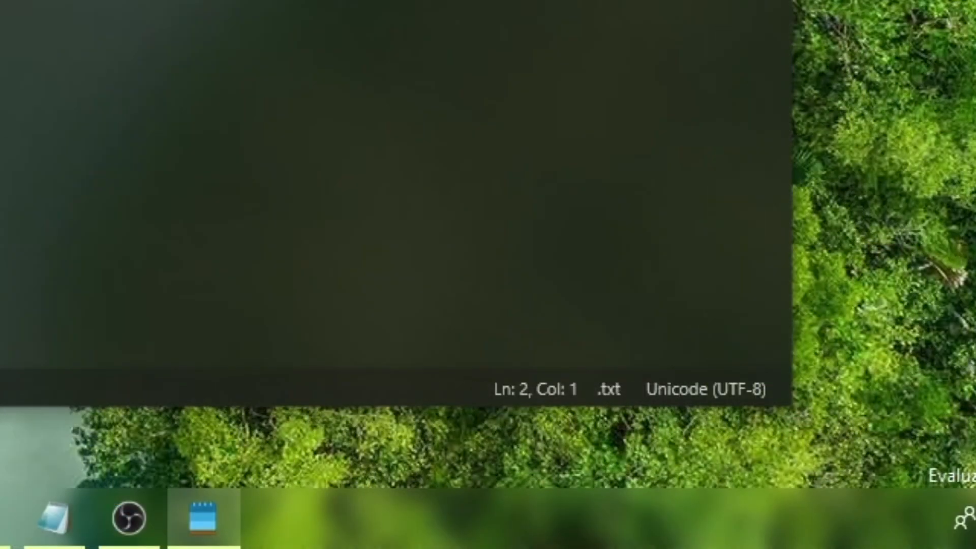
pyautogui.click(0, 0)
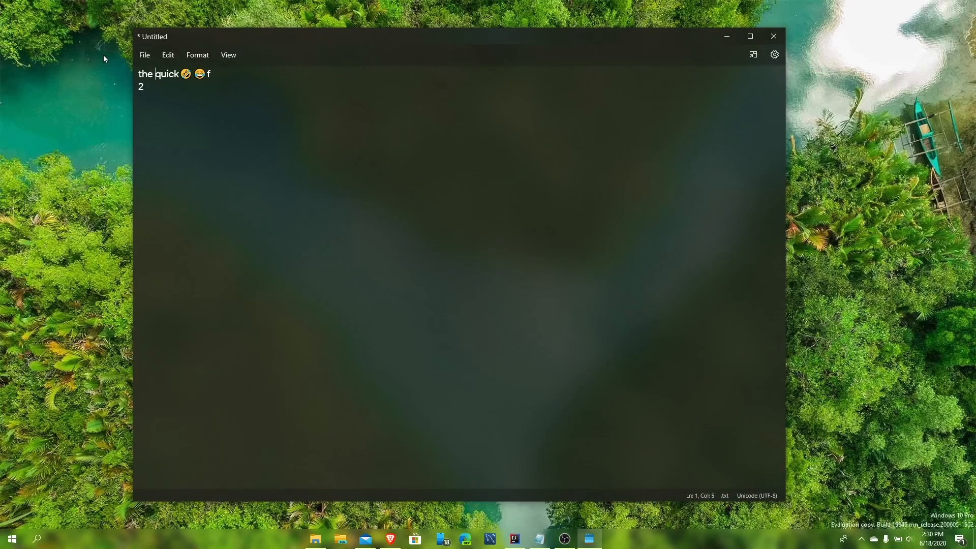
pyautogui.click(342, 133)
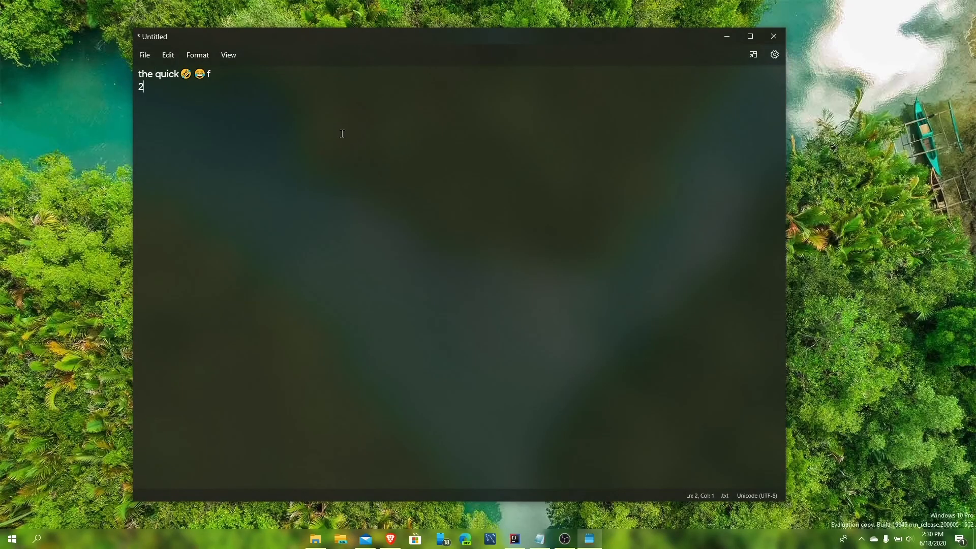